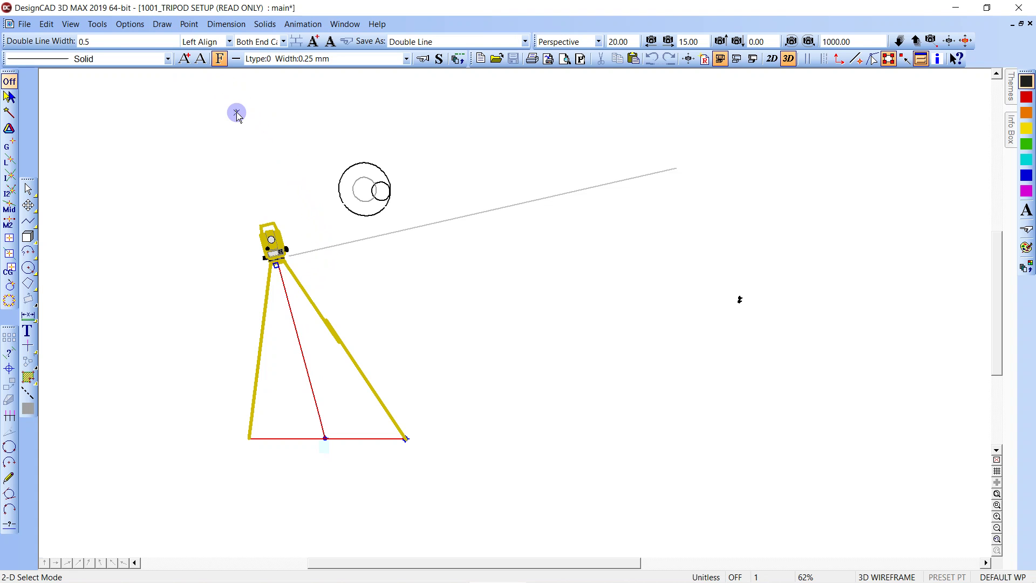
Step: Switch to Animation Mode and record a key at frame 120 for the large circle
left_click(303, 23)
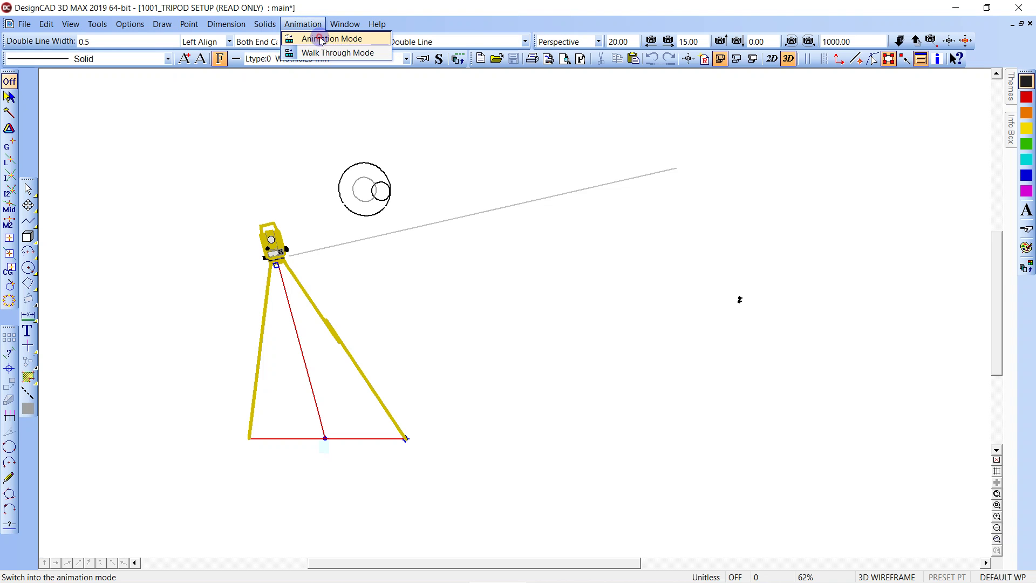
left_click(320, 39)
left_click(132, 65)
left_click(122, 46)
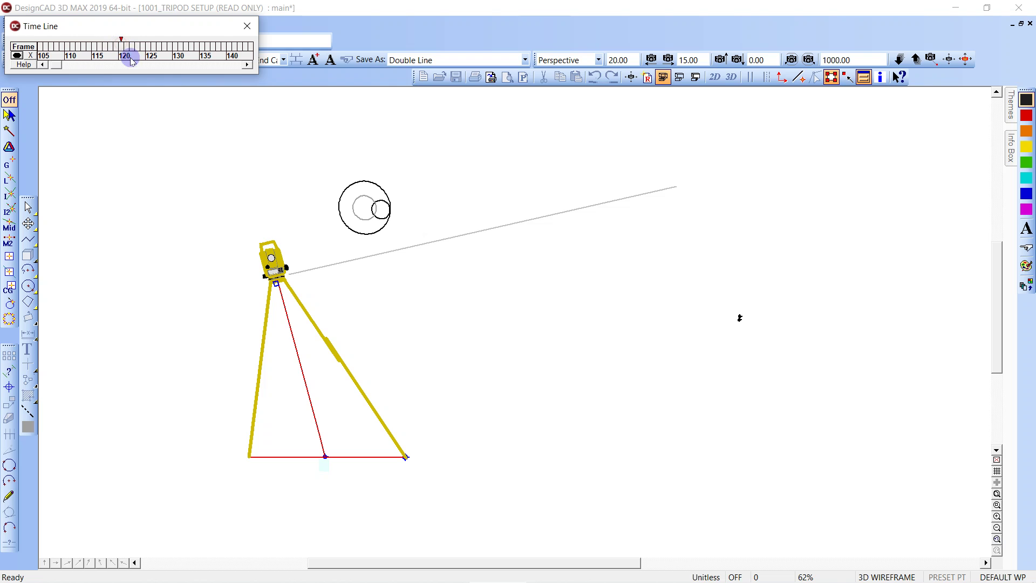
left_click(357, 182)
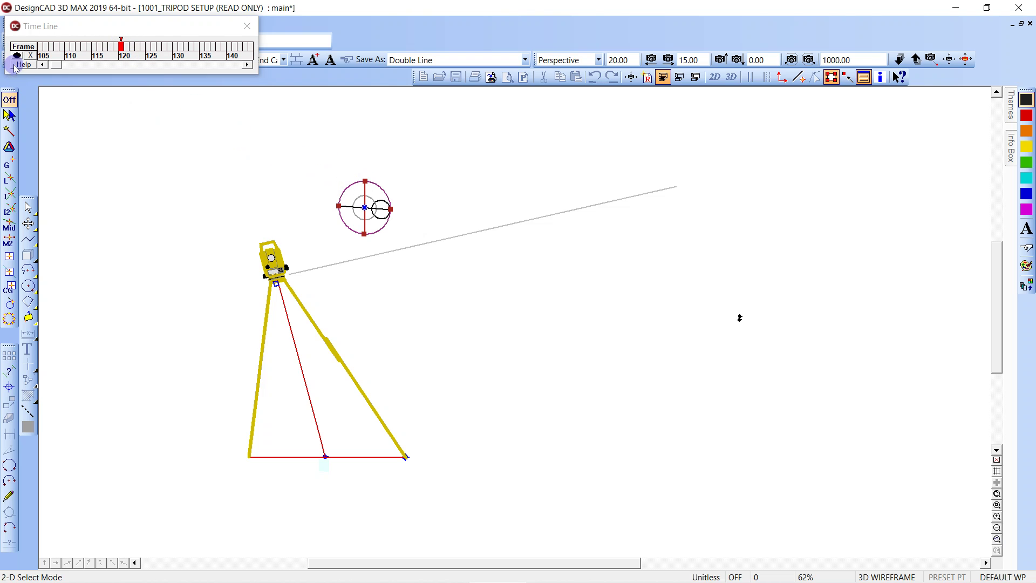
left_click(271, 179)
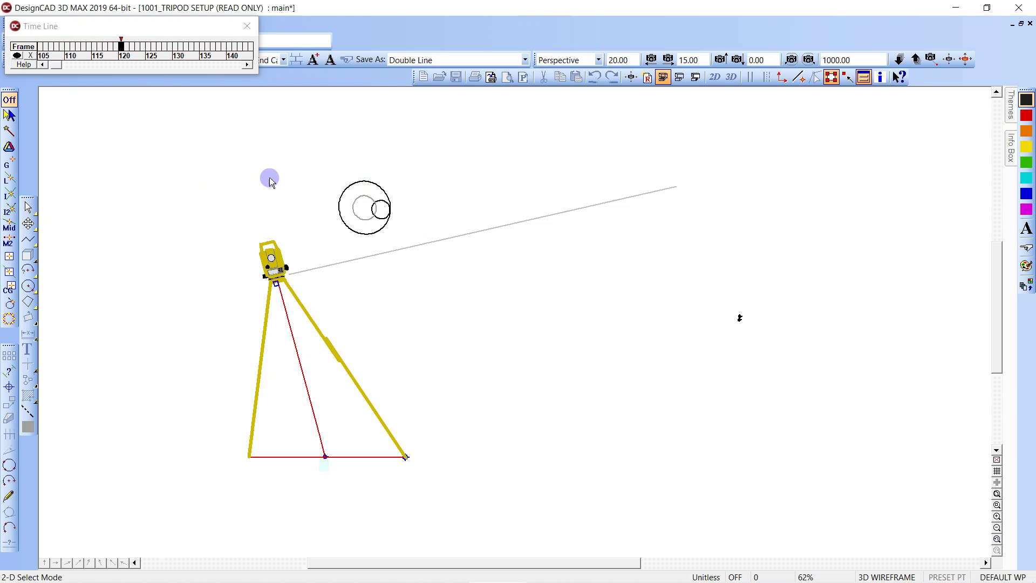
Step: At frame 300, move the small circle from its own centre to the centre of the large circle
left_click(202, 65)
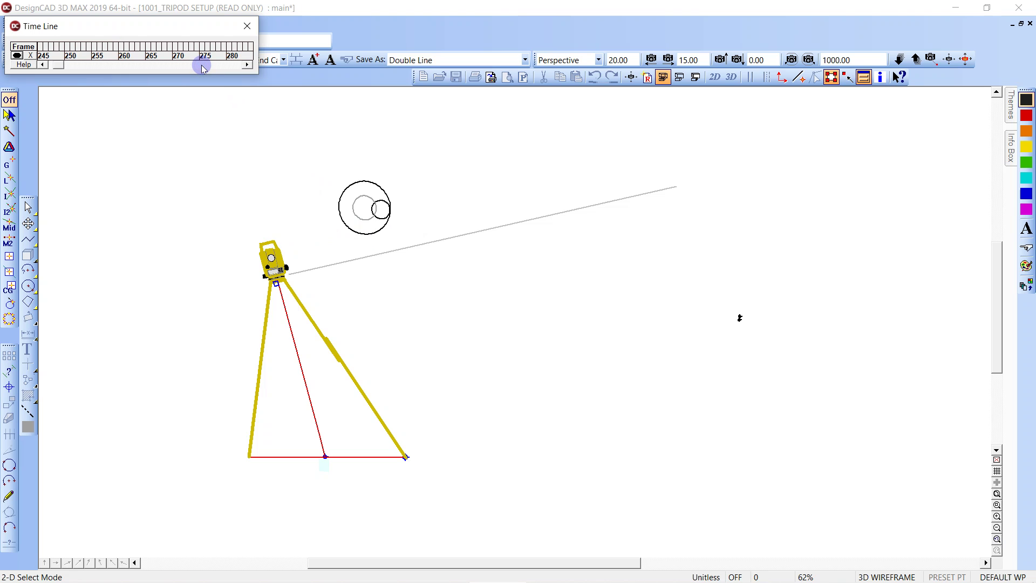
left_click(202, 65)
left_click(148, 46)
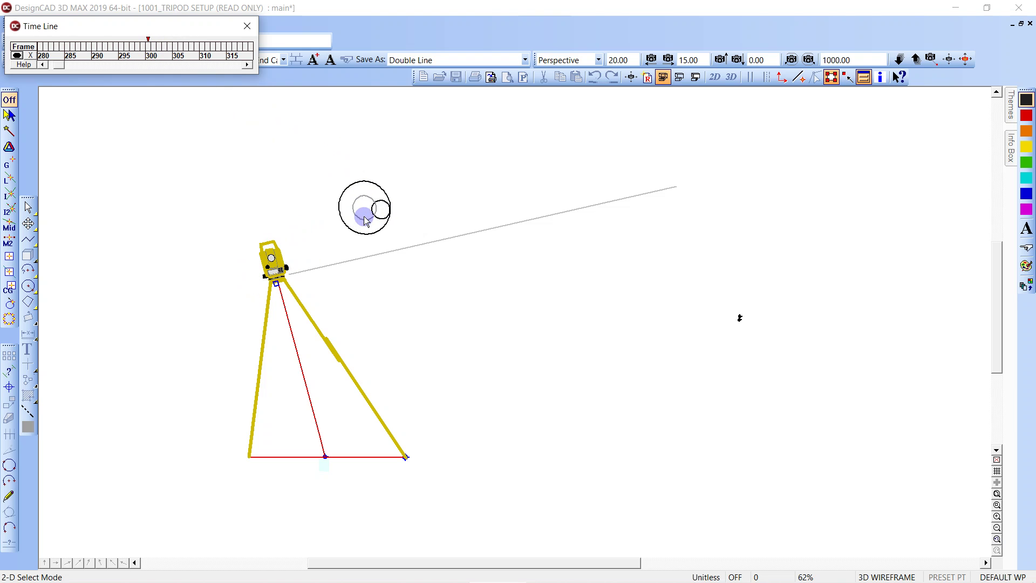
left_click(381, 211)
key("m")
left_click(381, 209)
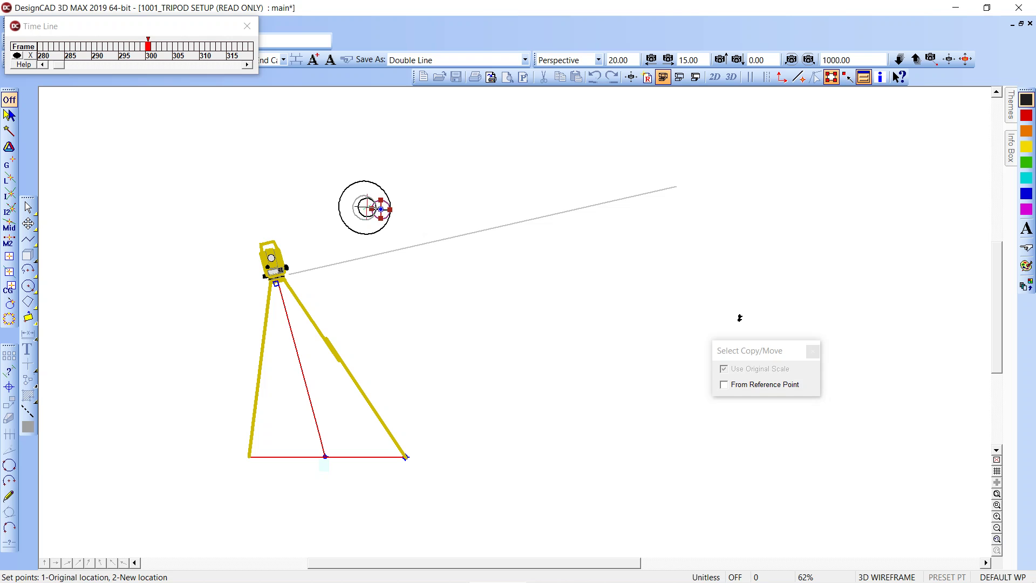
left_click(365, 207)
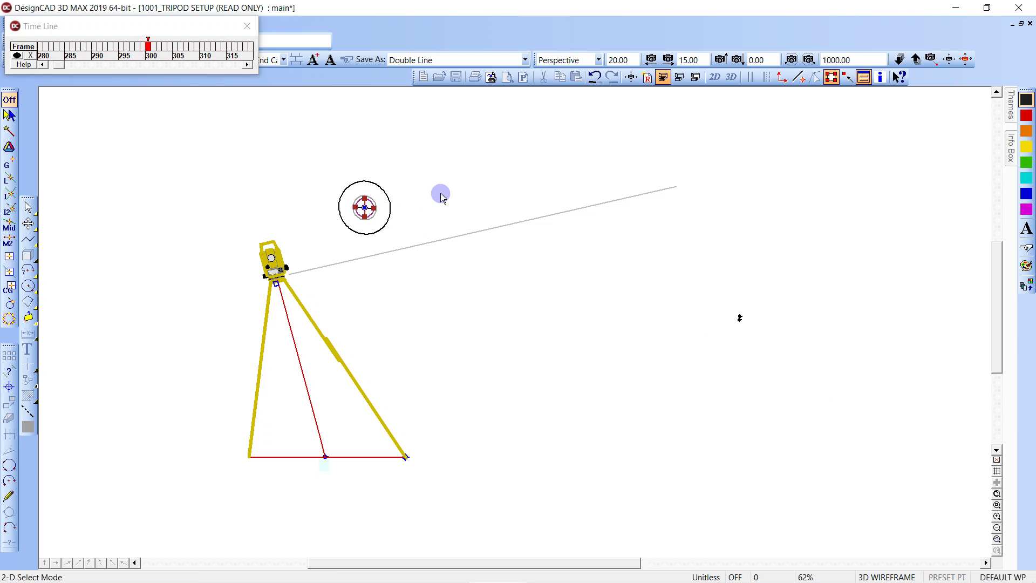
Step: Rotate the instrument, its sight and plumb lines, the left leg and the upper right leg -15.5 degrees about Z, pivoting at the left leg's foot
left_click_drag(312, 210, 236, 328)
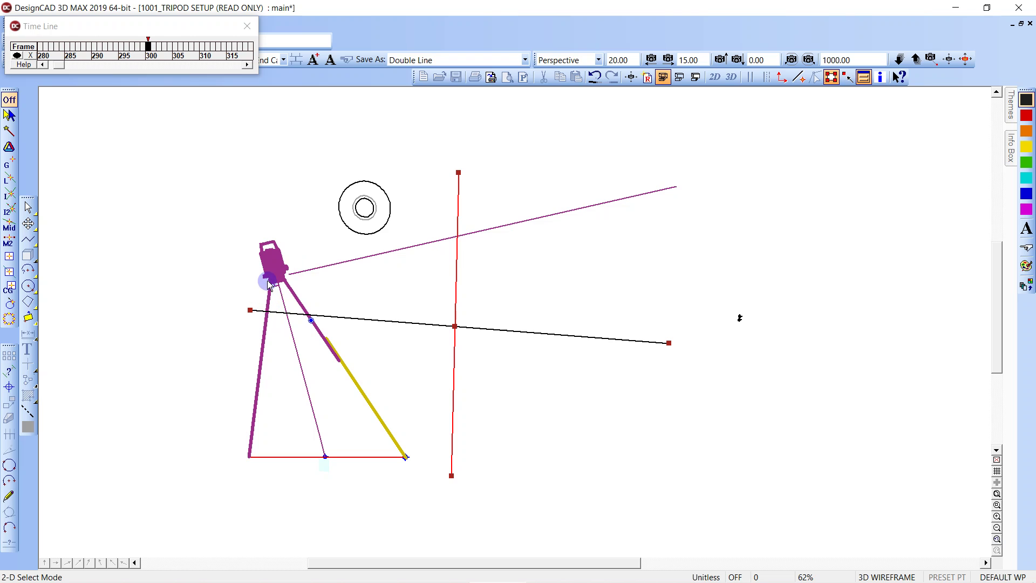
key("h")
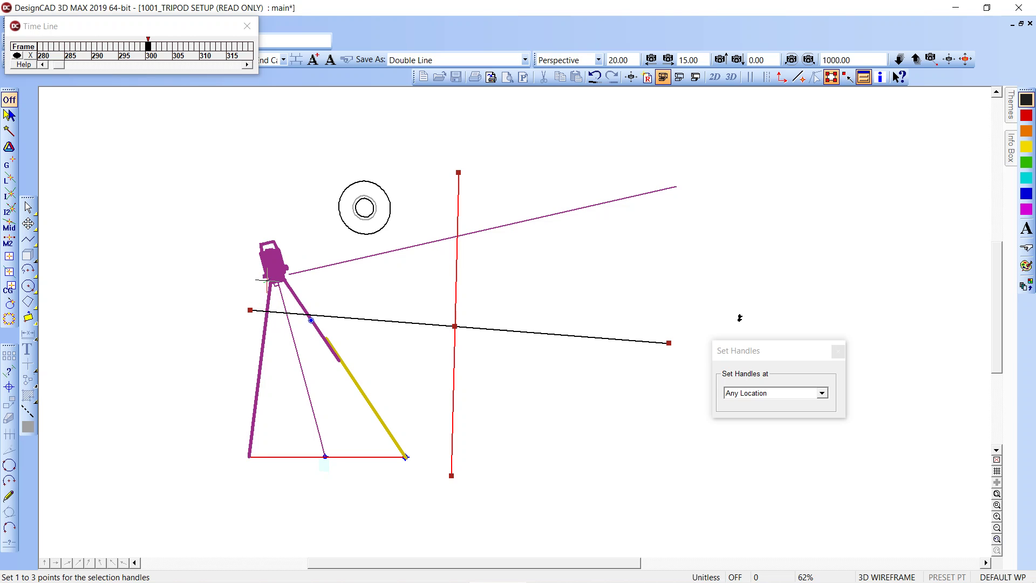
left_click(249, 457)
right_click(249, 456)
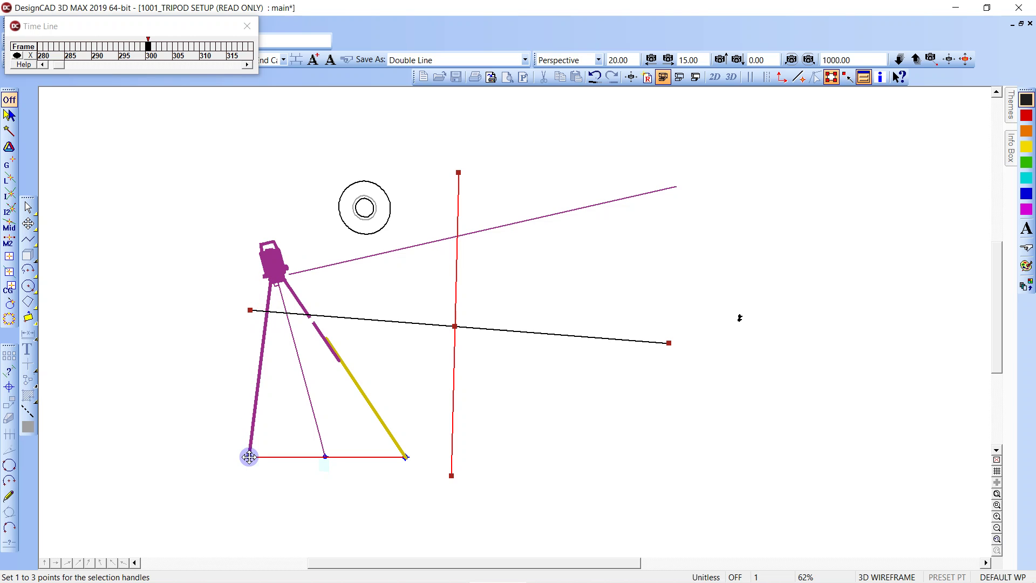
key("r")
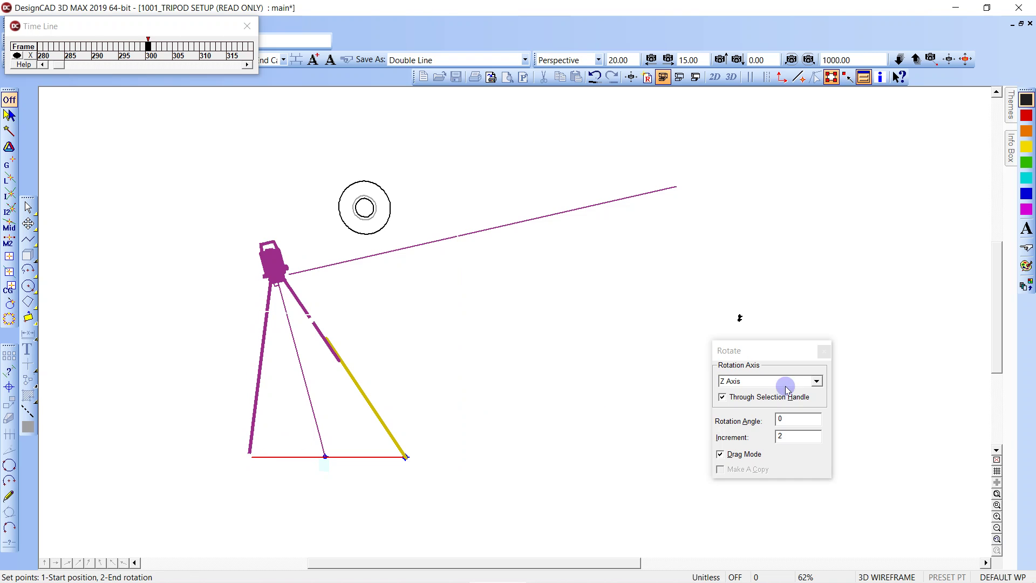
left_click_drag(792, 418, 717, 424)
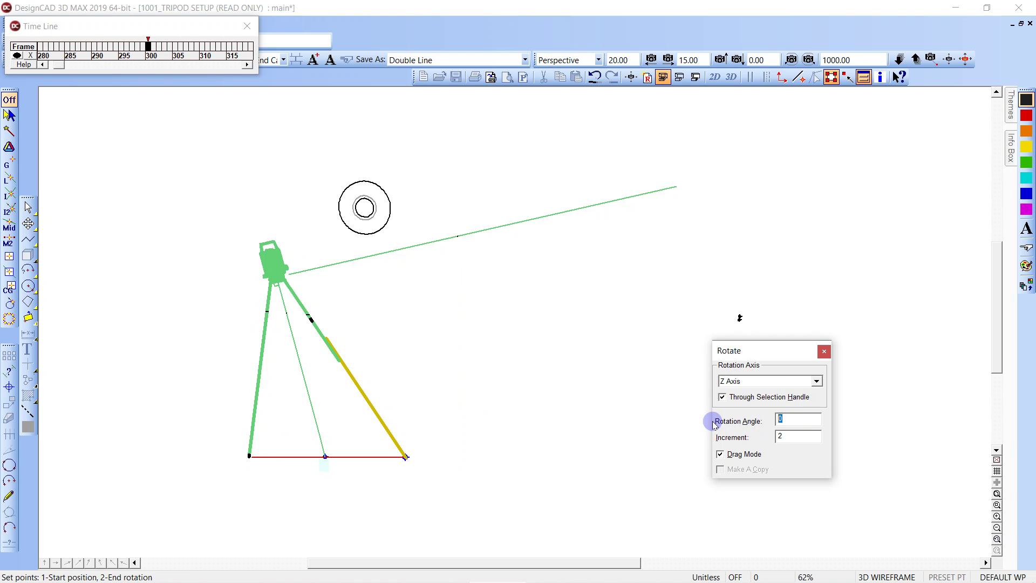
type("-15.5")
key("Return")
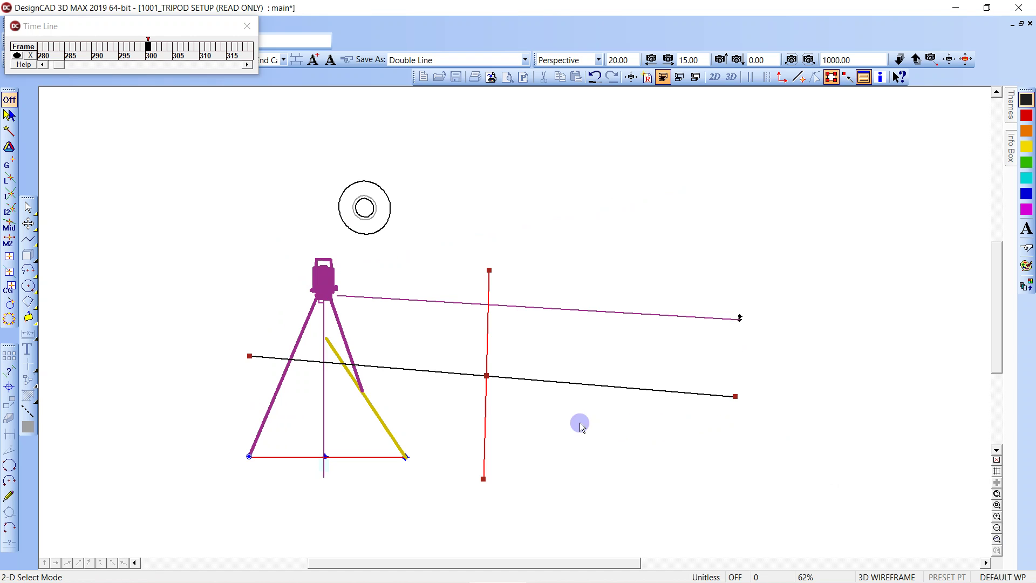
Step: Select the lower section of the right tripod leg and set its handle at the leg's foot
left_click(381, 418)
key("h")
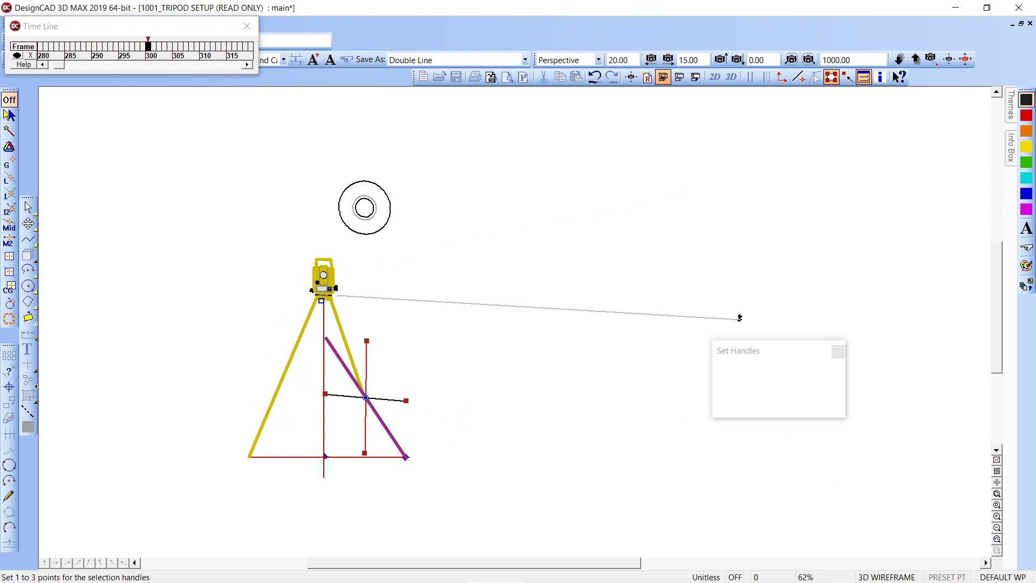
left_click(406, 456)
Step: Try to rotate the lower right leg section 9.8 degrees about the Z axis through its foot handle
key("r")
double_click(788, 419)
type("9")
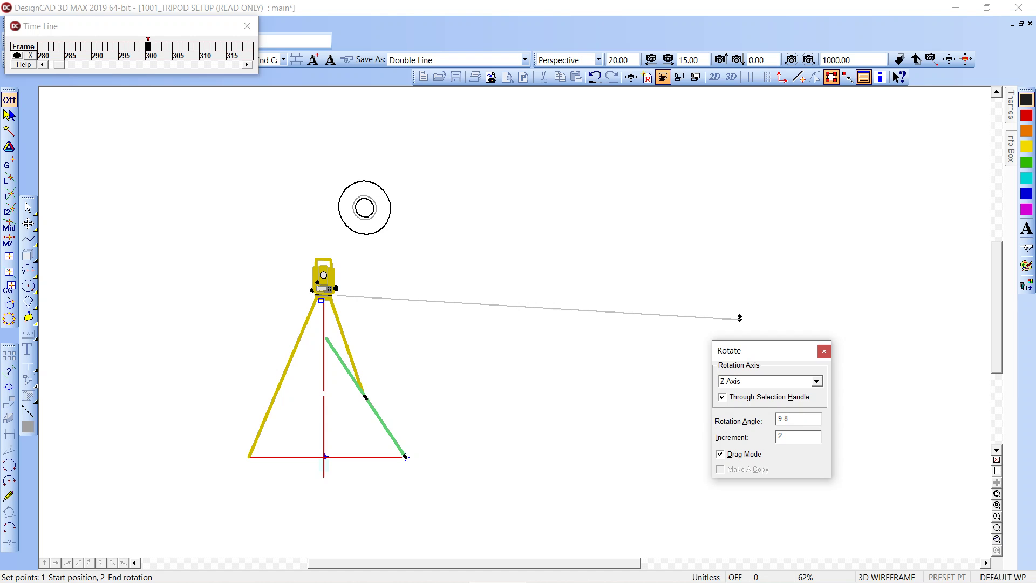
type(".8")
key("Return")
left_click(723, 424)
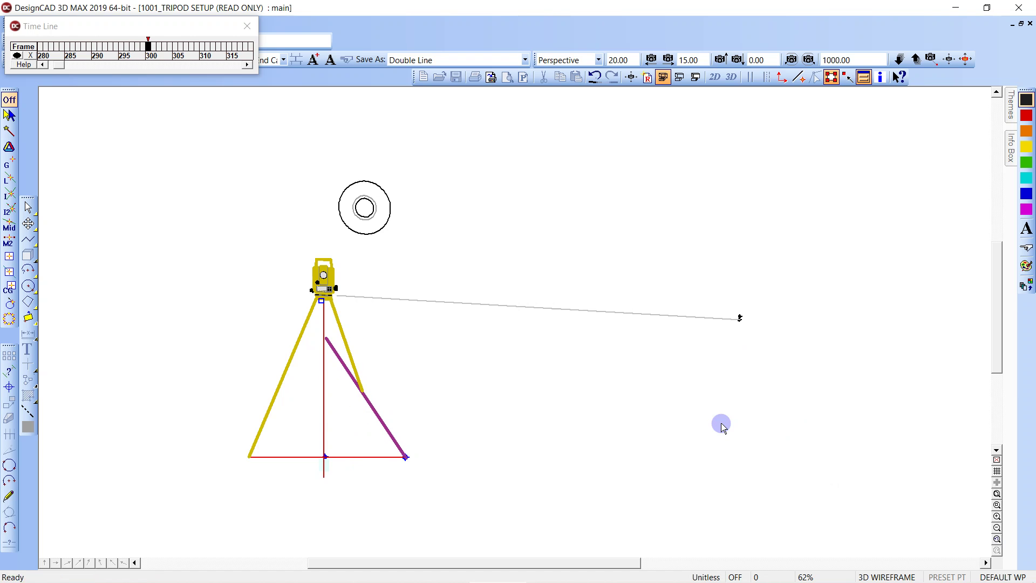
Step: Rotate the lower right leg section -9.8 degrees about the Z axis through its foot handle
key("r")
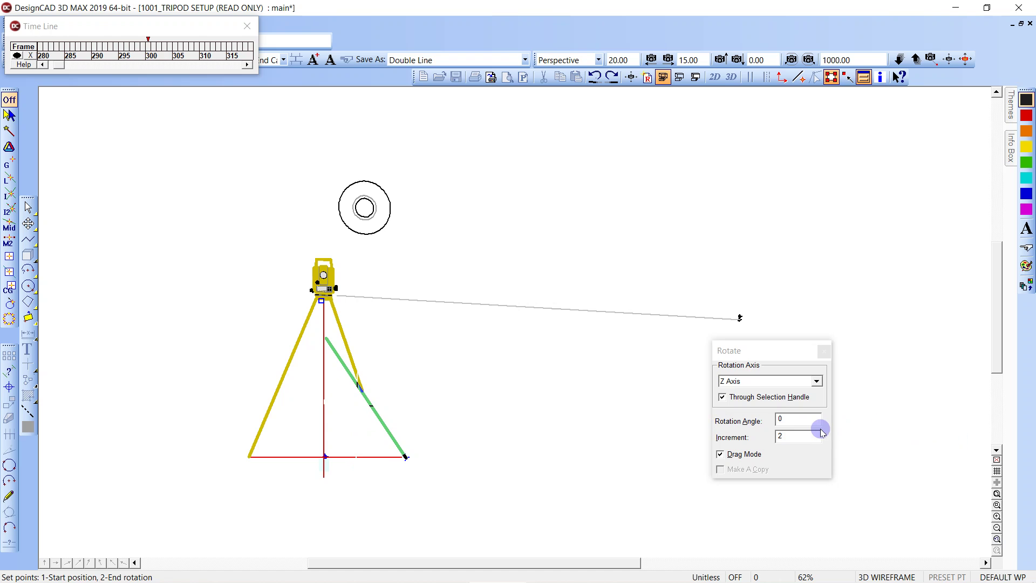
double_click(780, 416)
type("-")
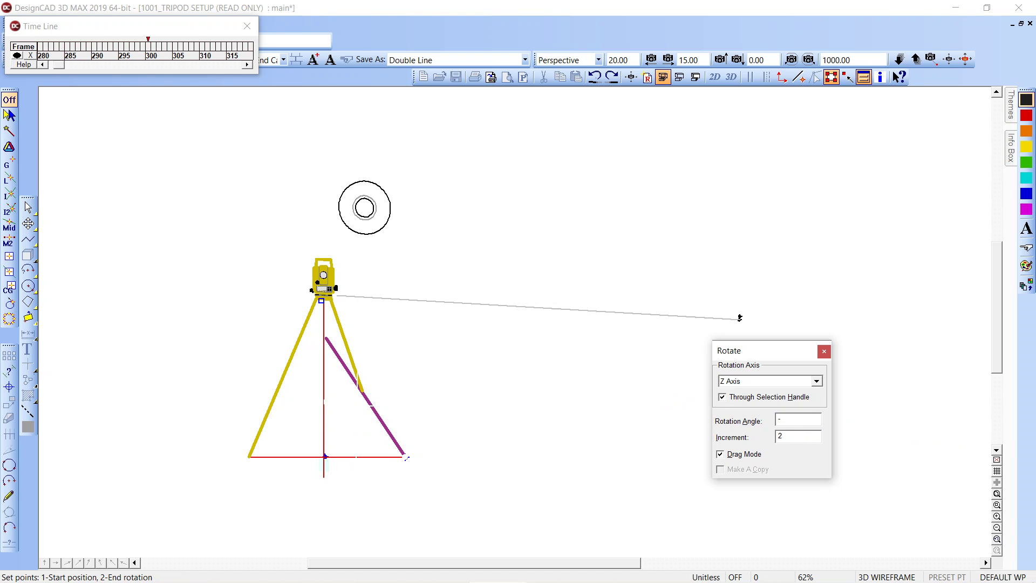
type("9.8")
key("Return")
Step: Set the upper right leg section's handle at its top end and rotate the section 5 degrees about the Z axis
left_click(334, 314)
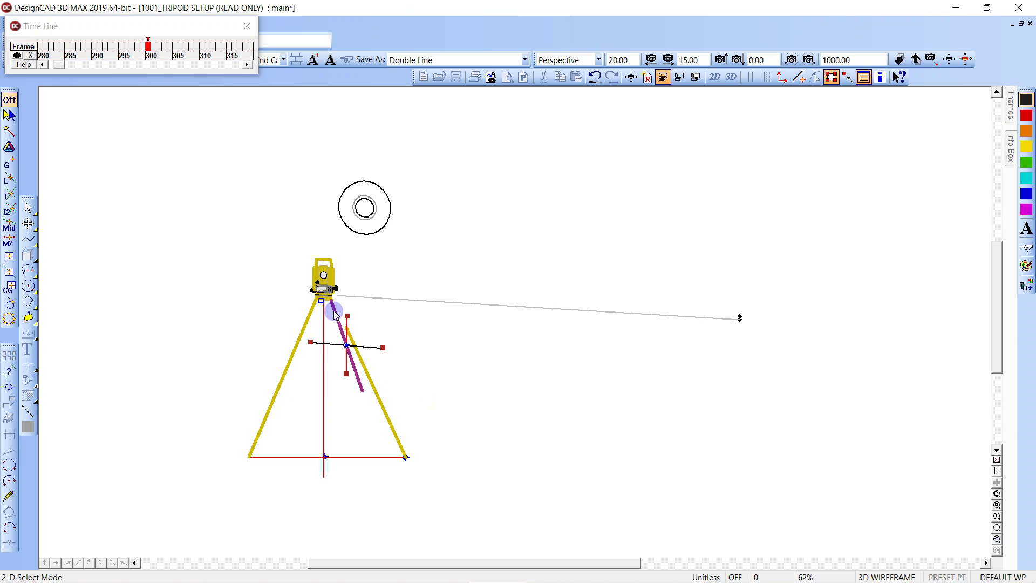
key("h")
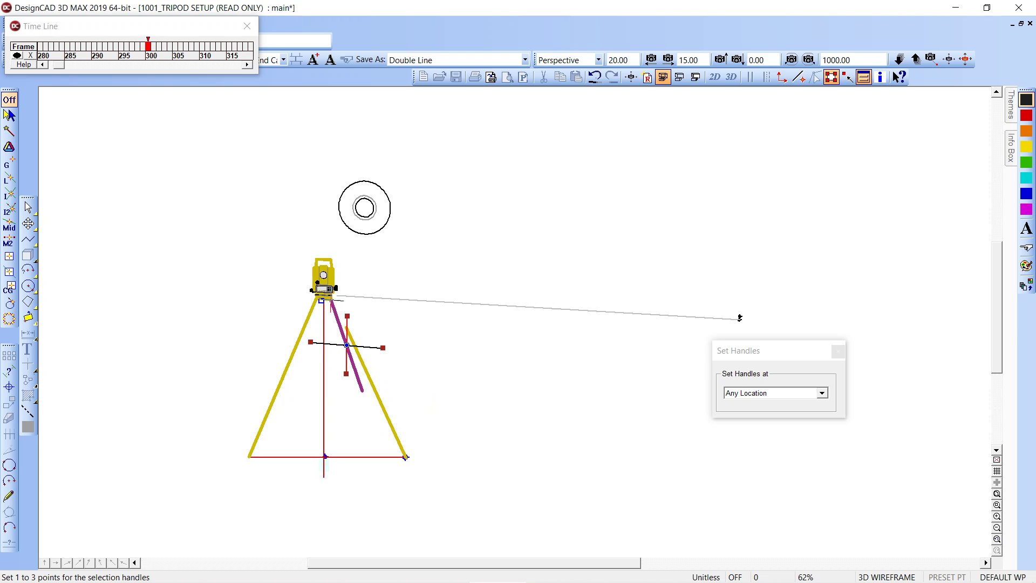
left_click(331, 298)
key("r")
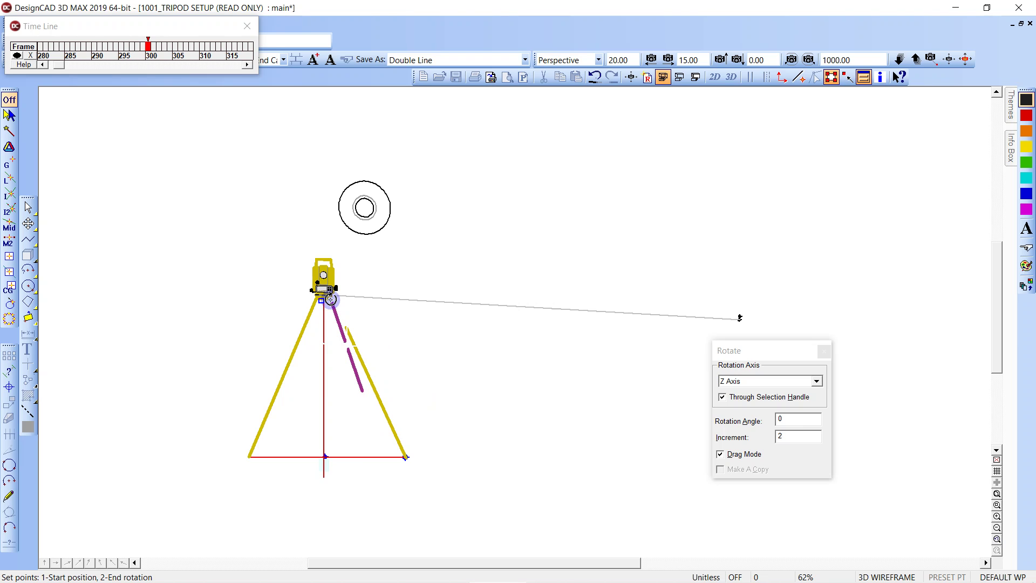
left_click(768, 419)
left_click_drag(791, 419, 696, 401)
type("5")
key("Return")
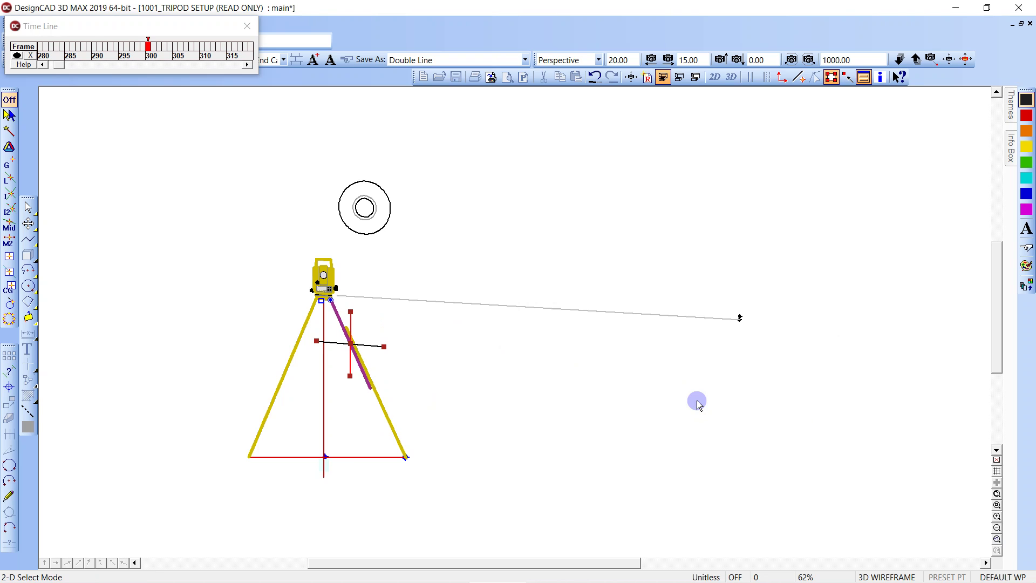
left_click(531, 384)
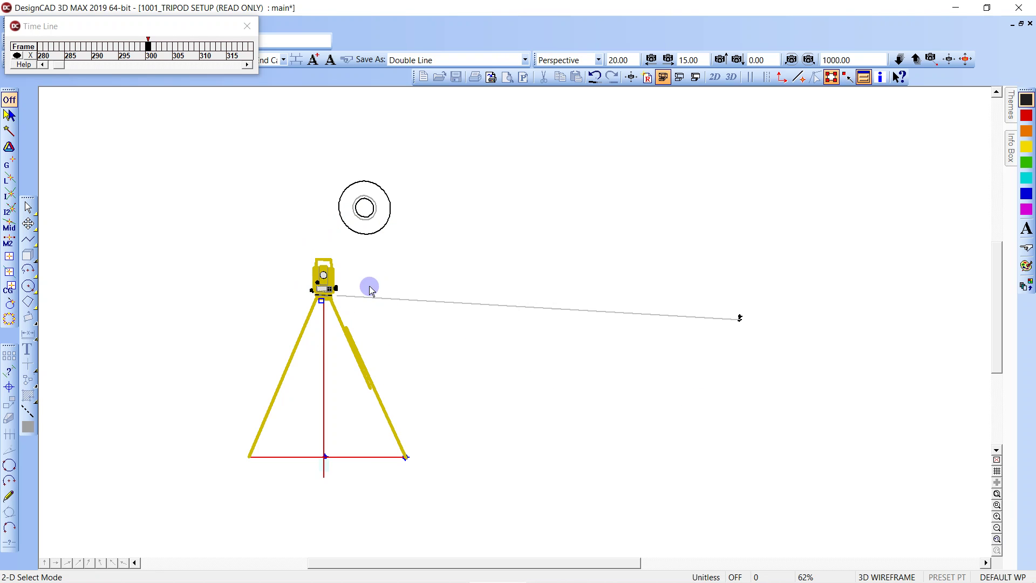
Step: Record a key at frame 405 for the large circle and clear the selection
left_click(17, 56)
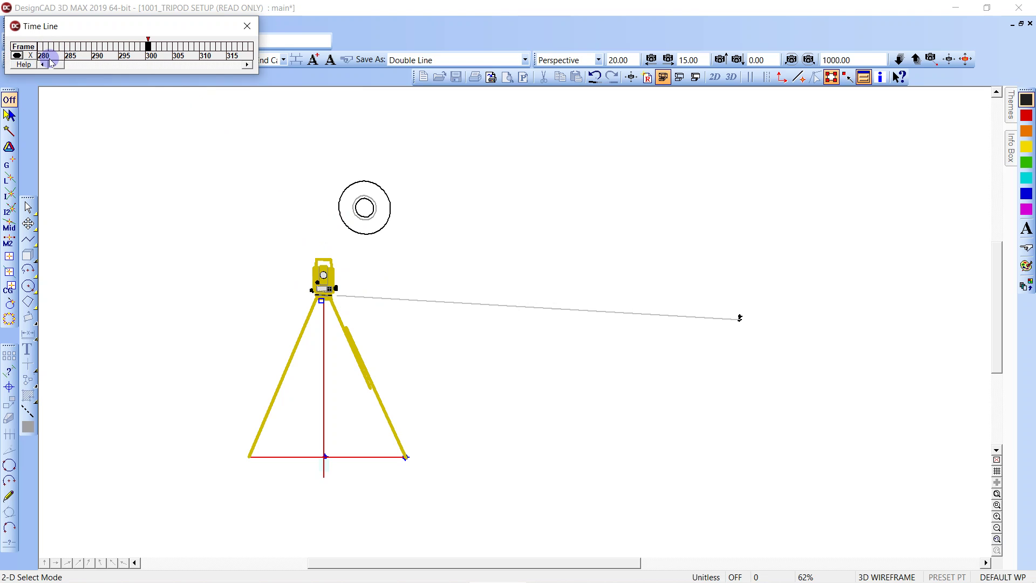
left_click(140, 66)
left_click(140, 66)
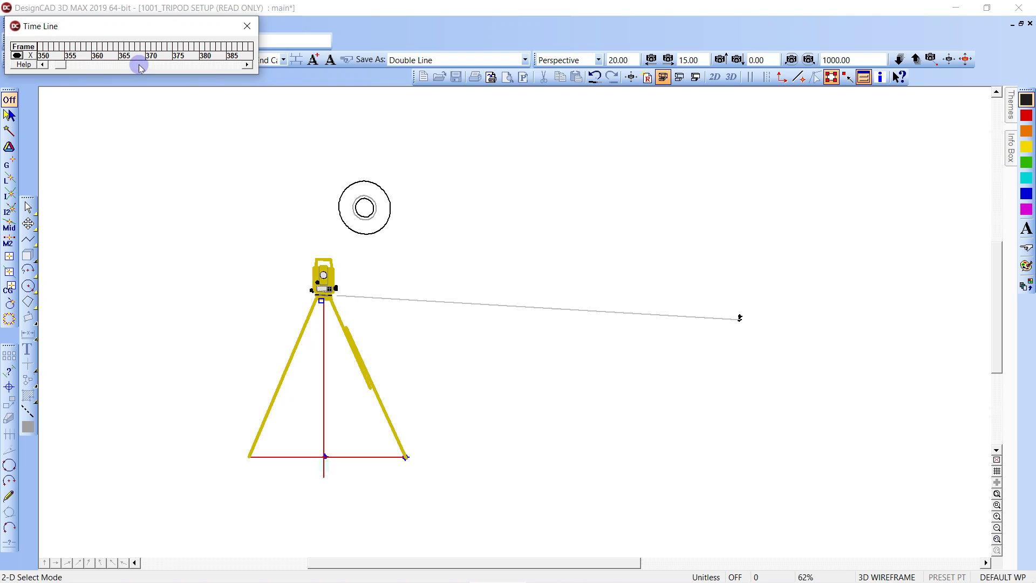
left_click(149, 66)
left_click(149, 46)
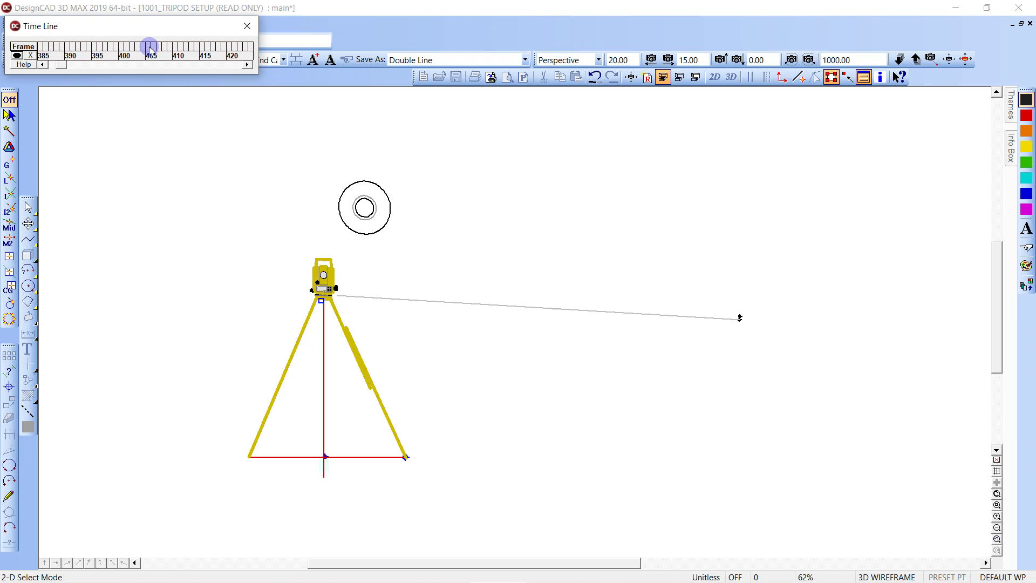
left_click(364, 209)
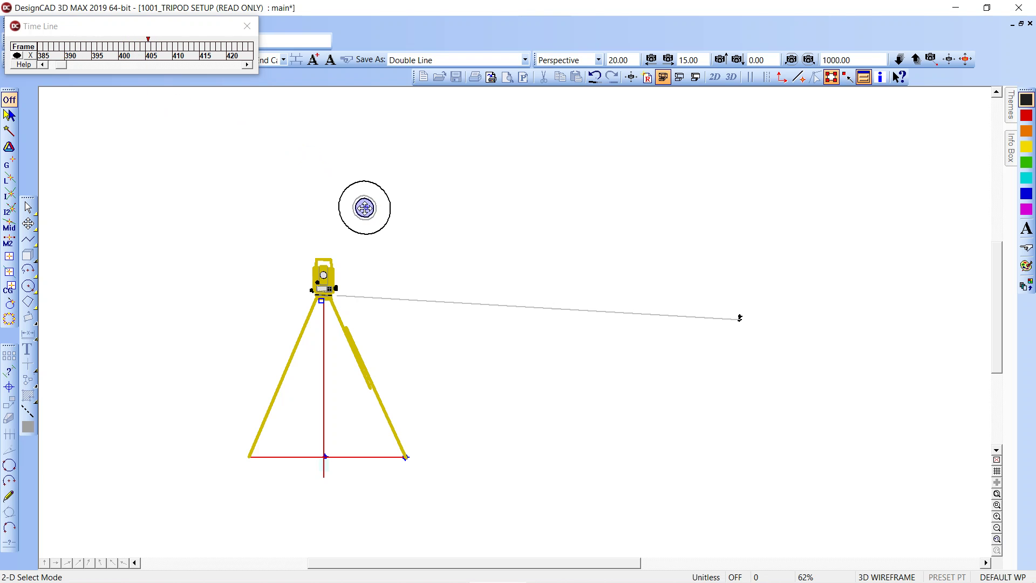
left_click(17, 56)
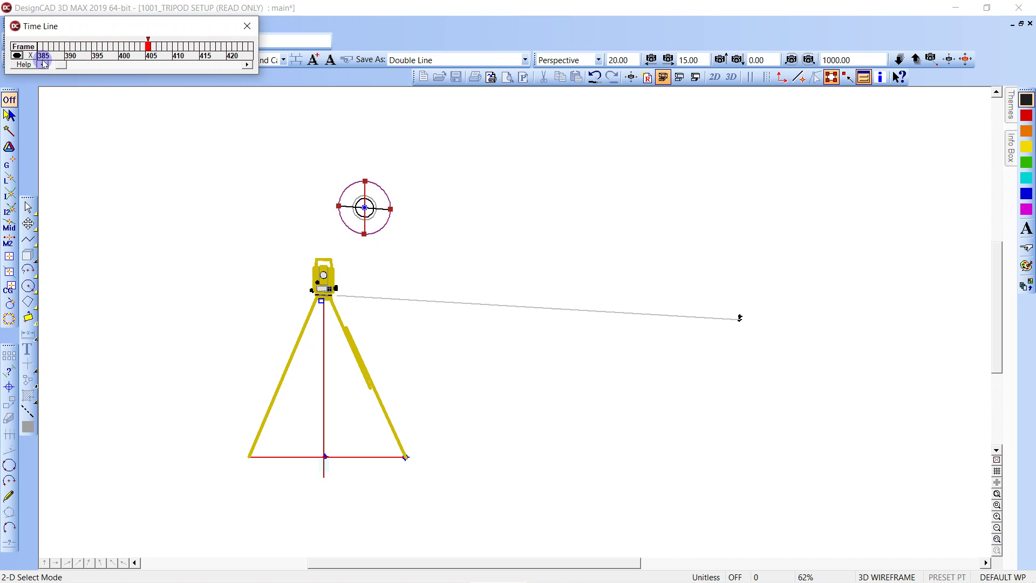
left_click(484, 201)
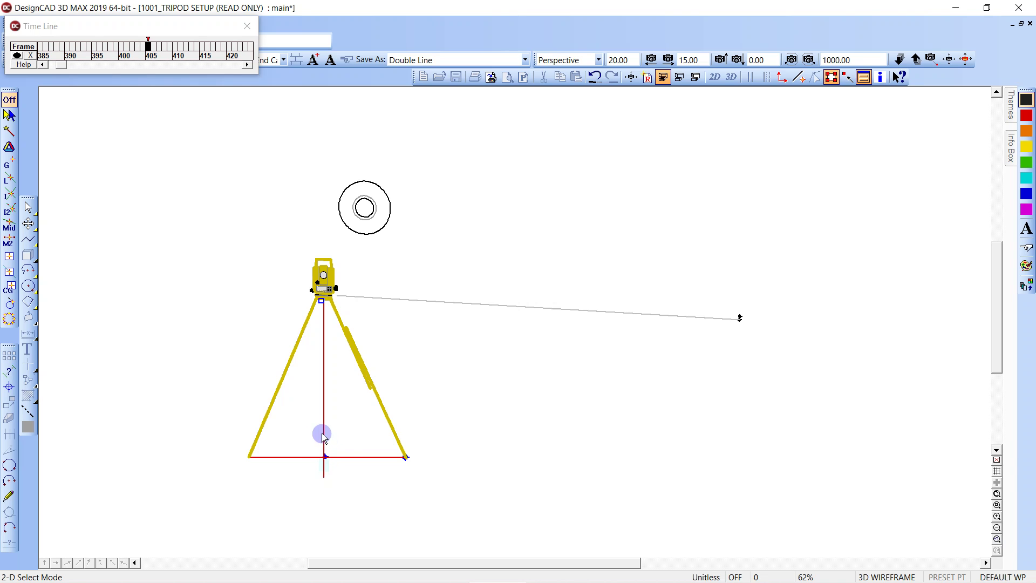
Step: Select the instrument, its sight line, the base and the plumb line, and set their handle at the base's left edge
left_click(324, 294)
left_click_drag(290, 250, 361, 296)
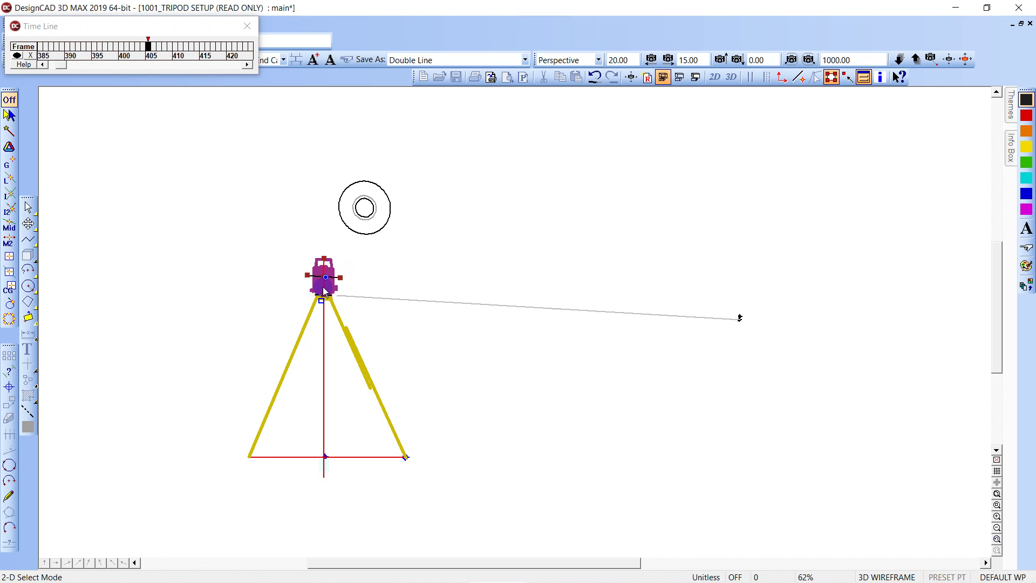
left_click(438, 303)
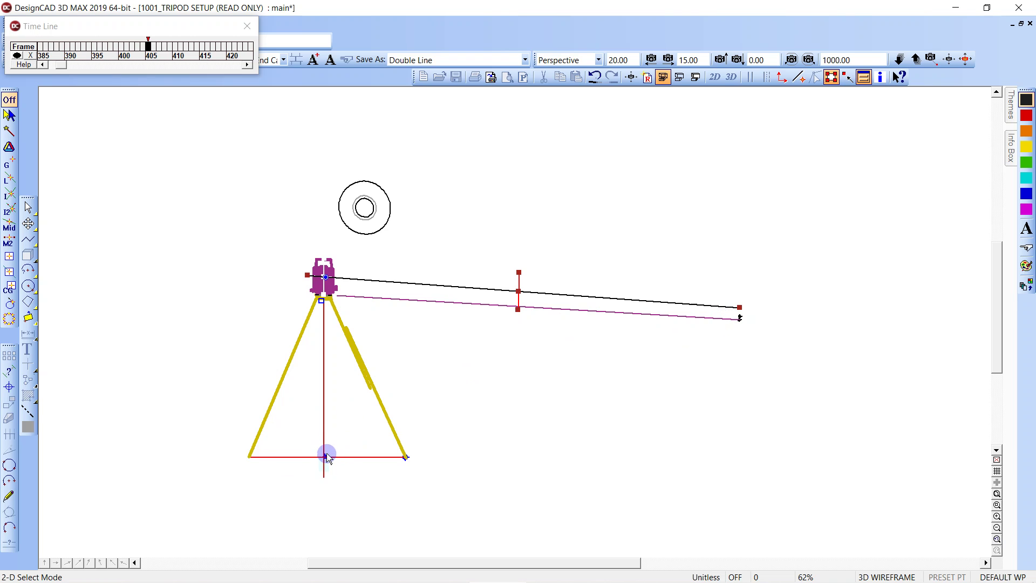
left_click(322, 305)
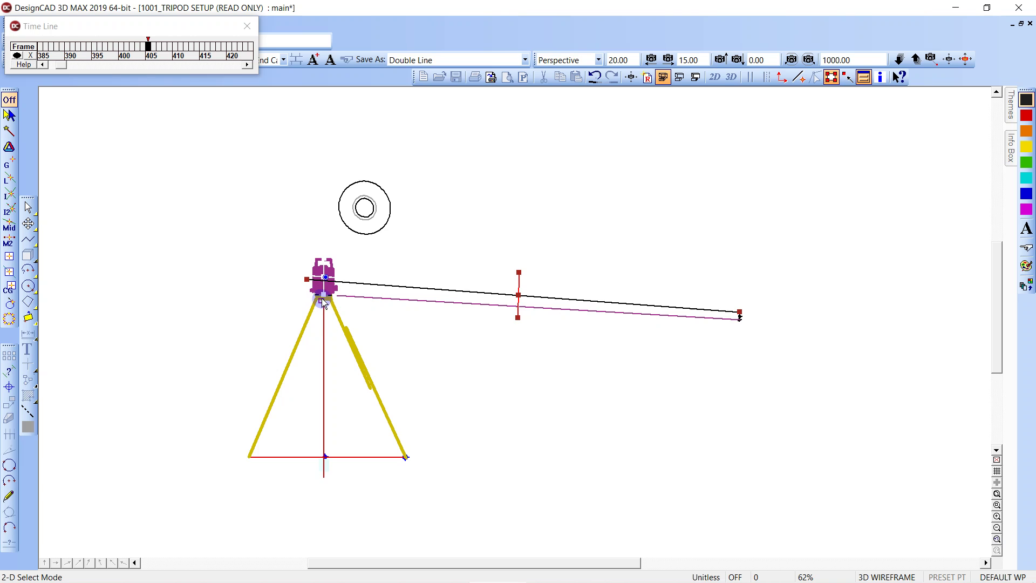
left_click(325, 339, "shift")
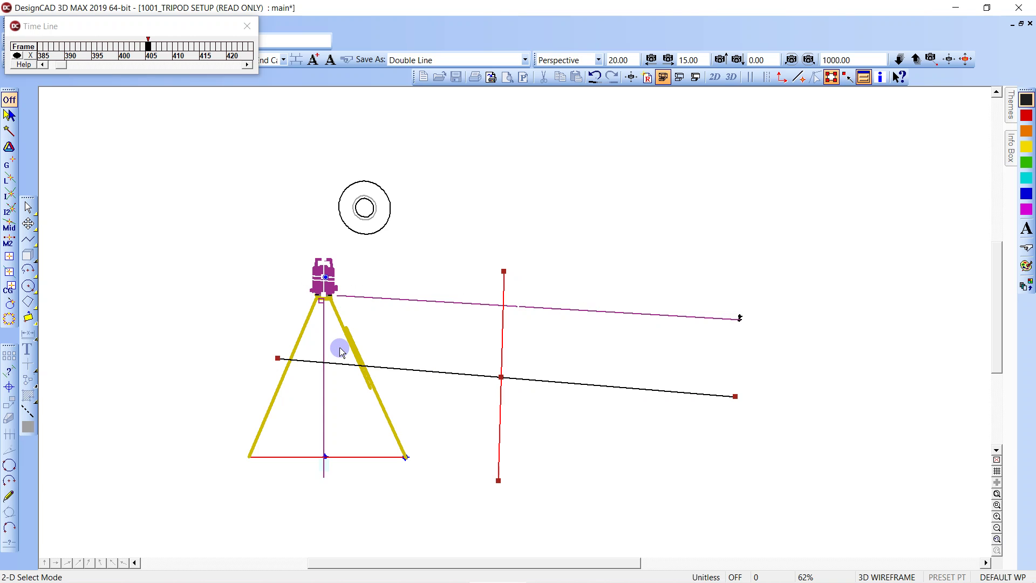
key("h")
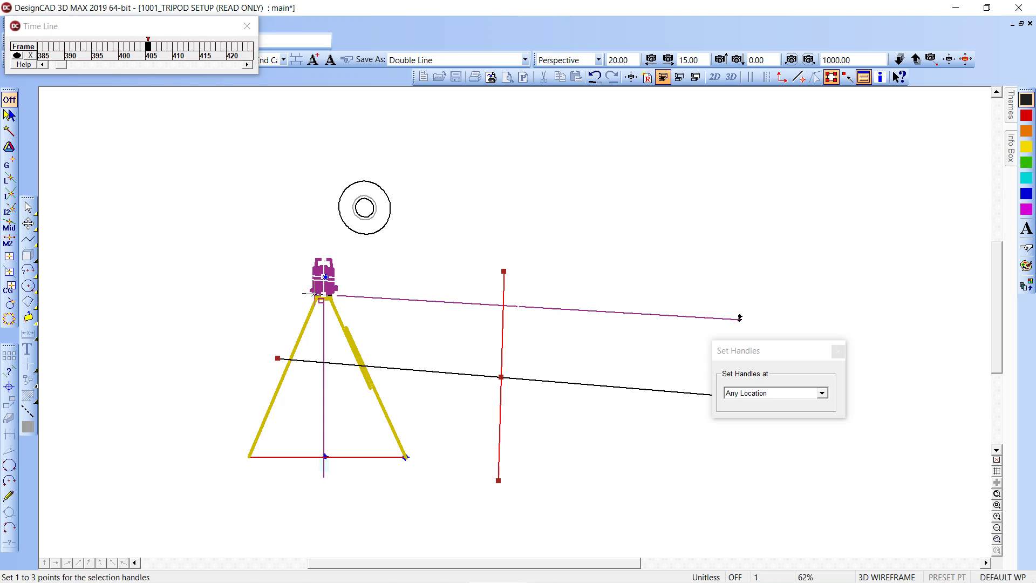
left_click(314, 294)
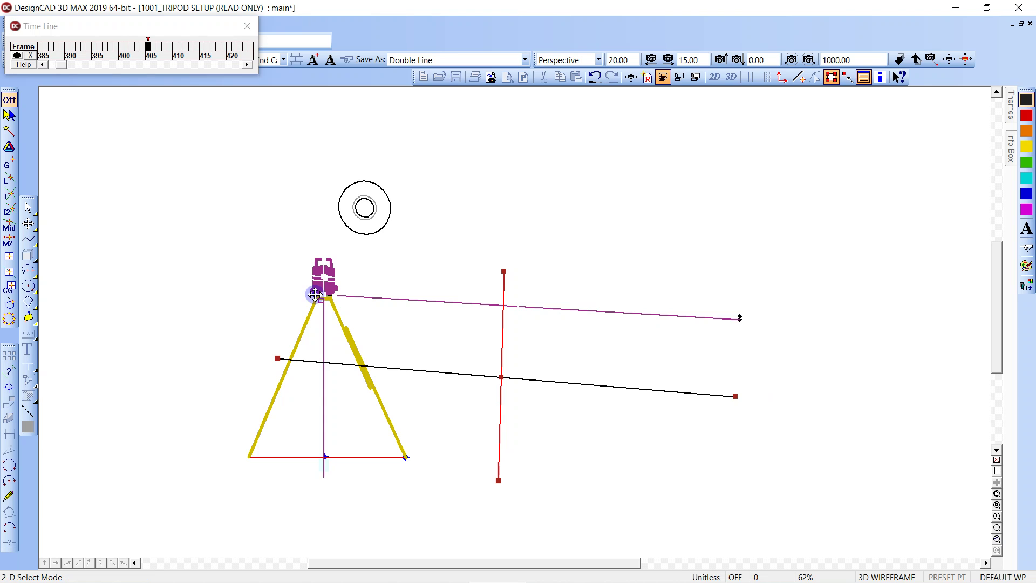
Step: Nudge the selected instrument group slightly upward and rotate it about the Z axis through its selection handle
left_click(315, 294)
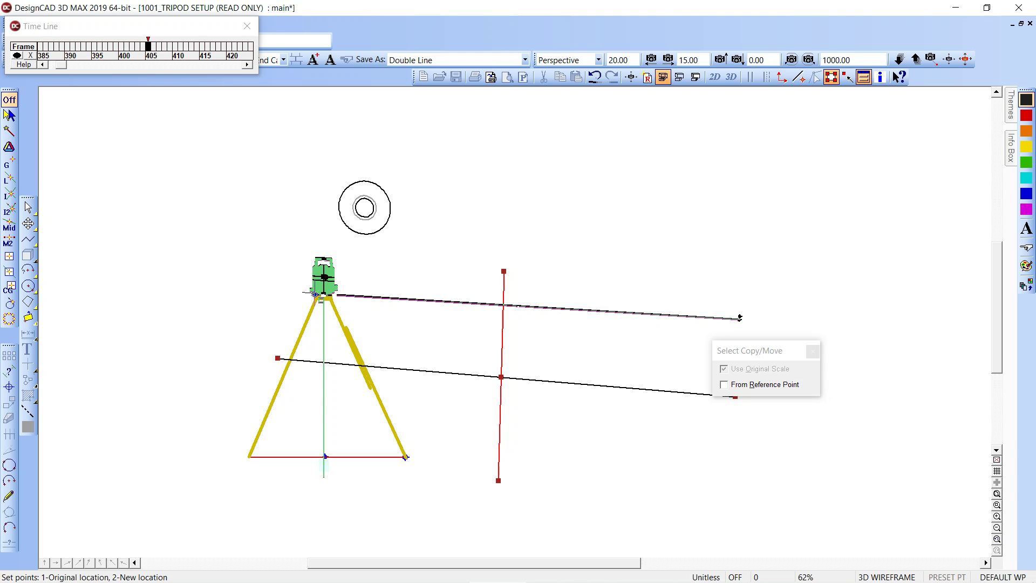
left_click(315, 294)
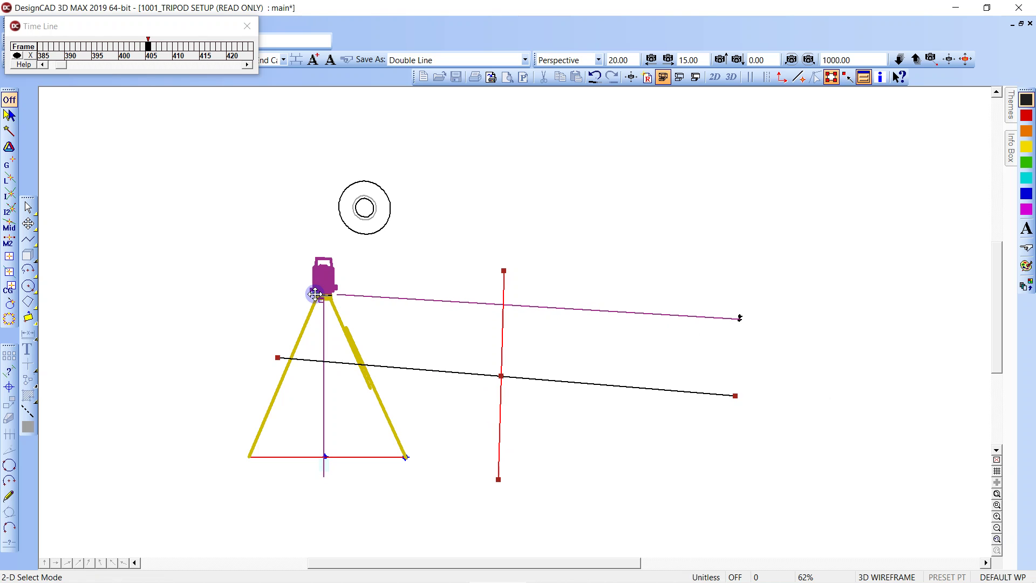
key("r")
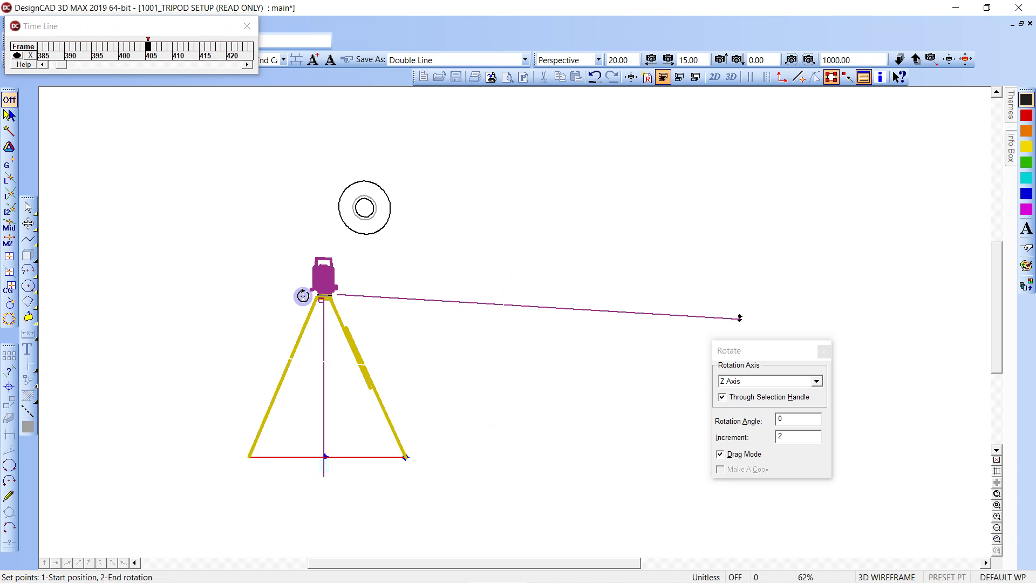
left_click(794, 417)
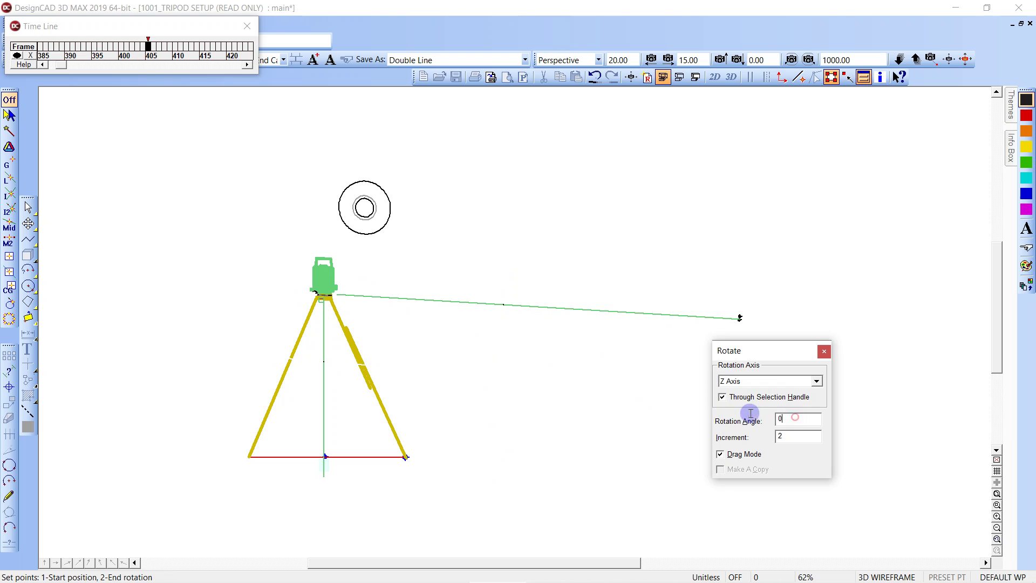
type("-")
key("Return")
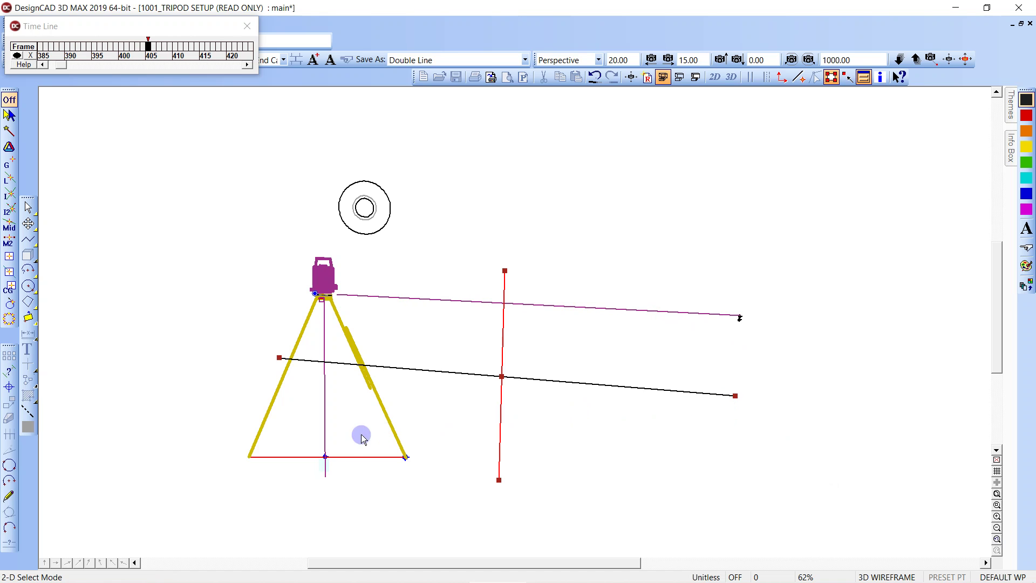
Step: Move the small bubble circle a little to the right of the centre and record its key at frame 405
left_click(365, 209)
left_click(365, 208)
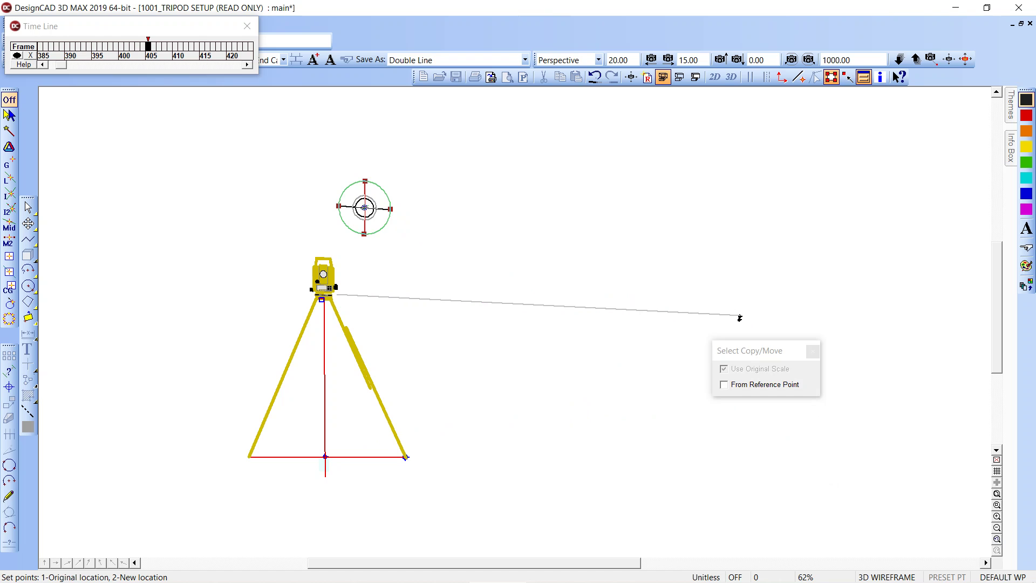
key("Escape")
left_click(365, 209)
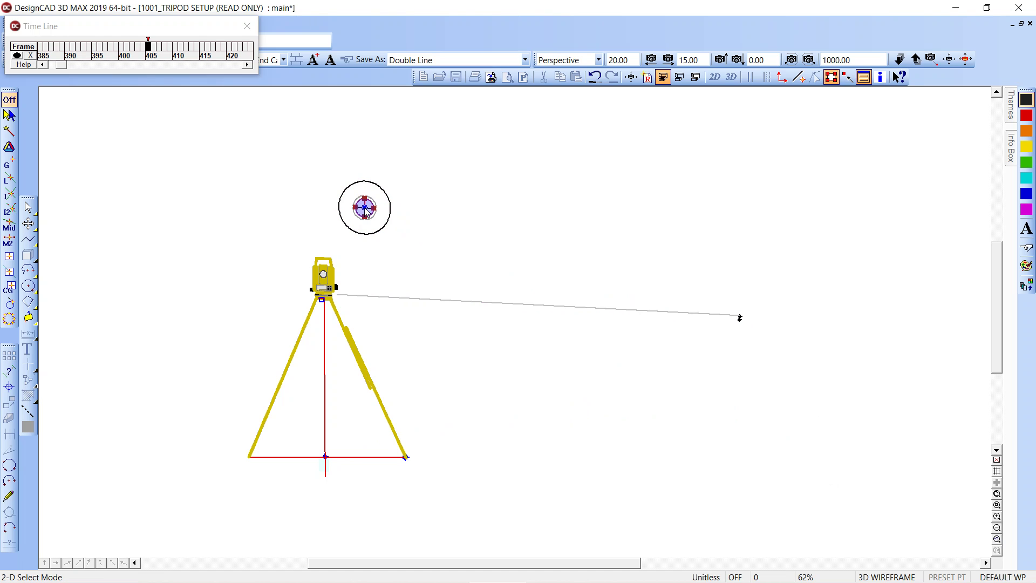
left_click(366, 210)
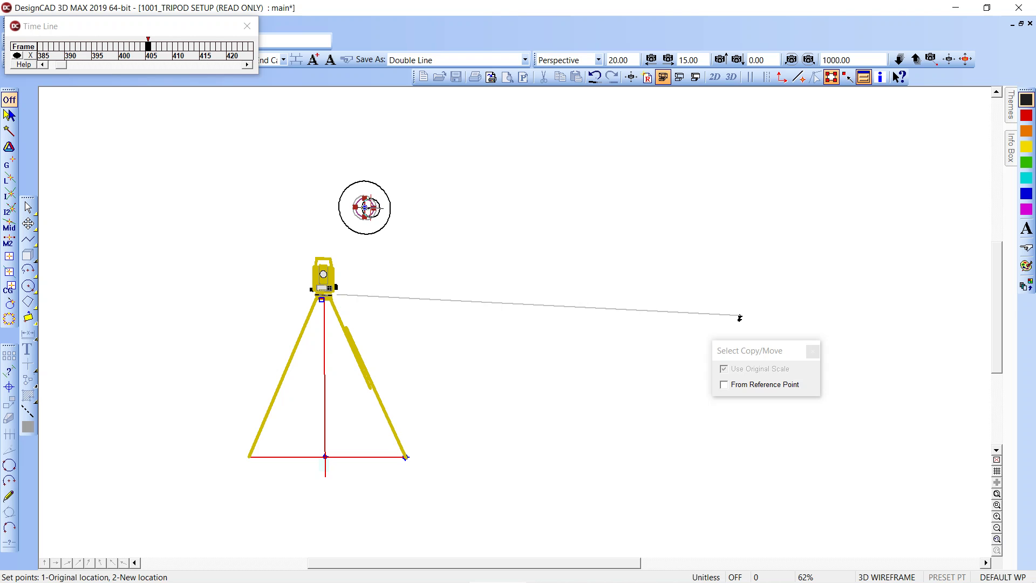
left_click(365, 210)
key("Escape")
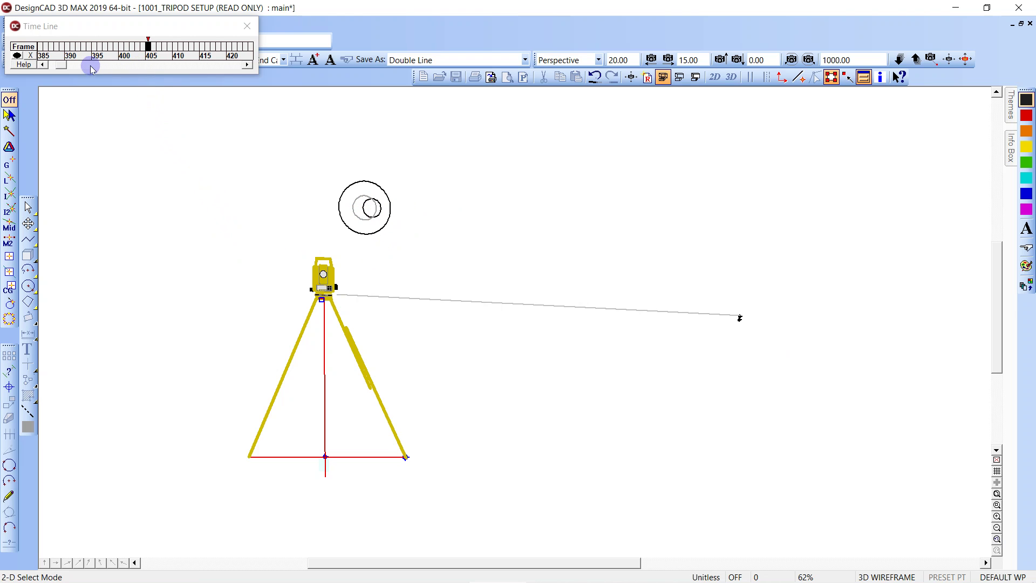
left_click(19, 54)
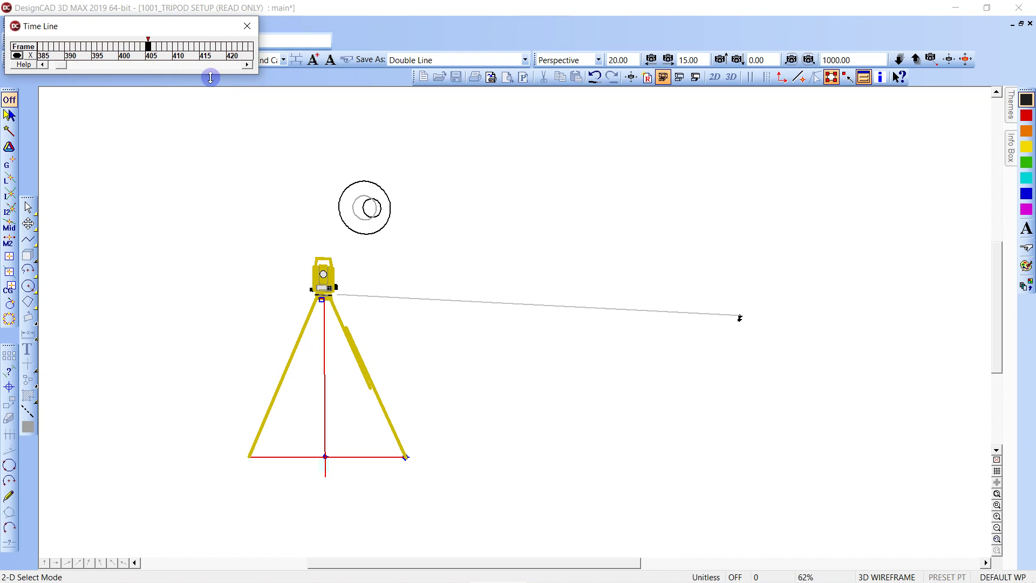
Step: Go to frame 520, record a key for the large circle and clear the selection
left_click(210, 64)
left_click(209, 65)
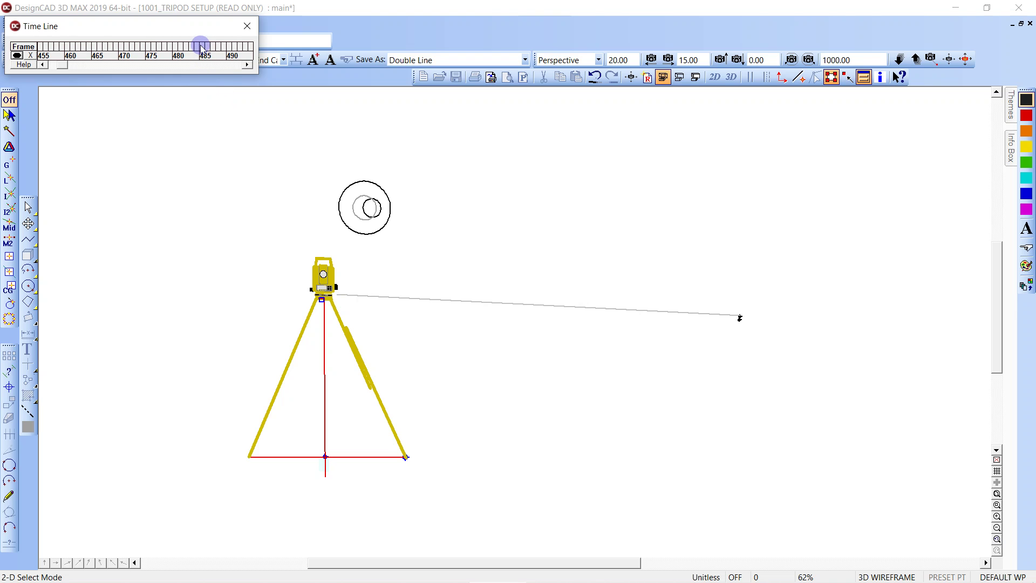
left_click(210, 65)
left_click(363, 180)
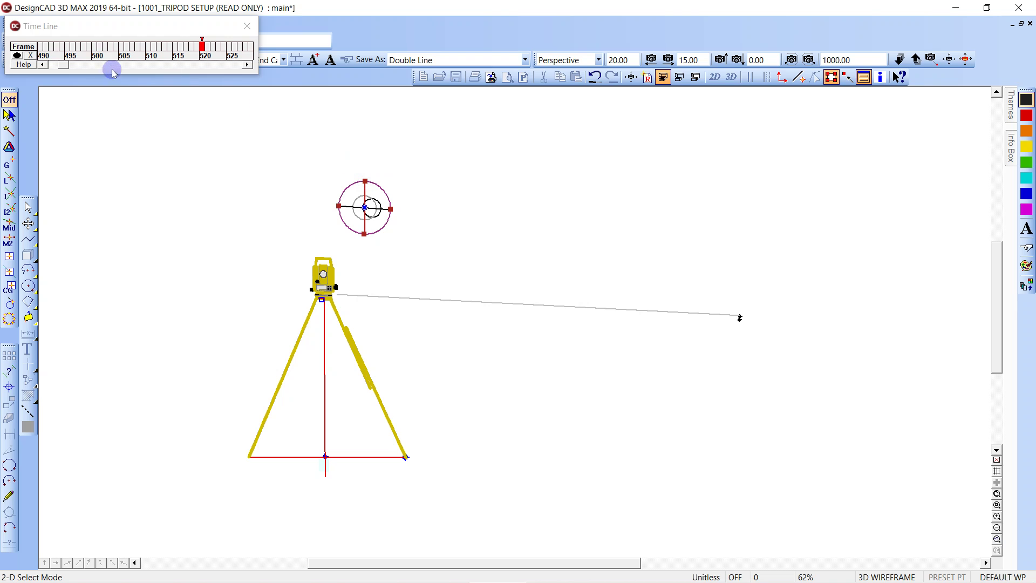
left_click(485, 155)
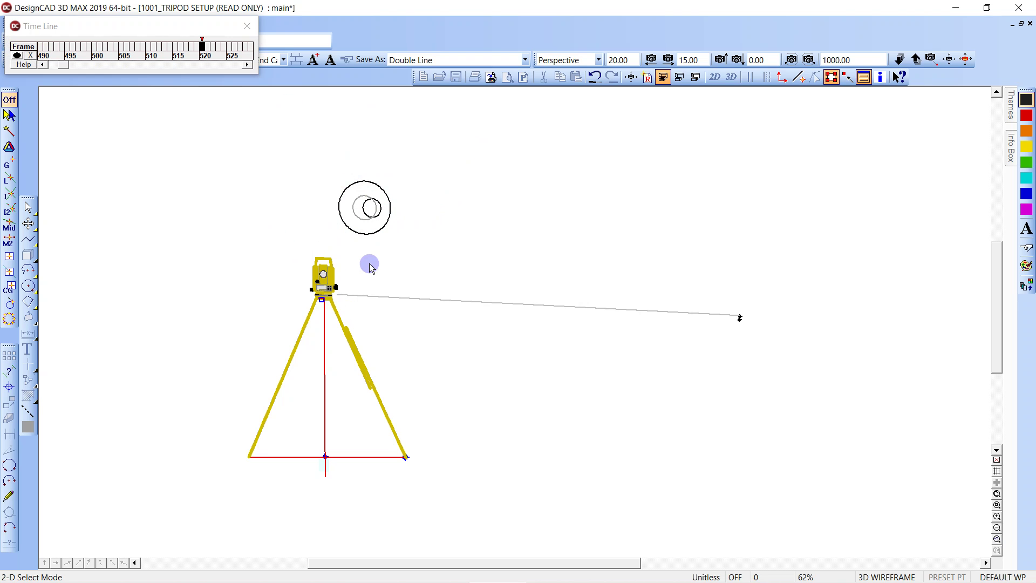
Step: Rotate the instrument, left leg, upper right leg section and plumb line -0.5 degrees about the Z axis through a handle at the left foot
left_click_drag(299, 274, 235, 317)
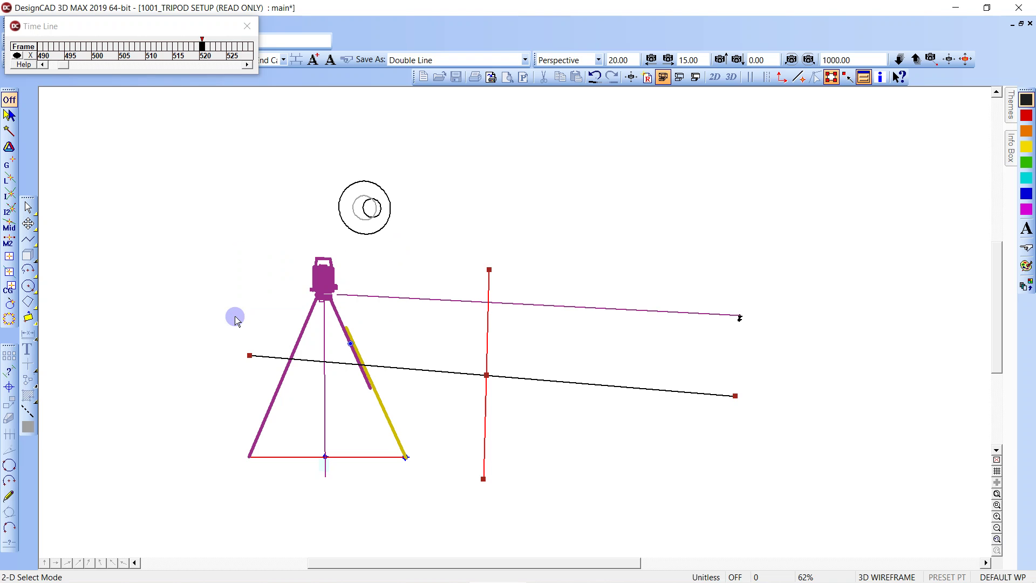
key("h")
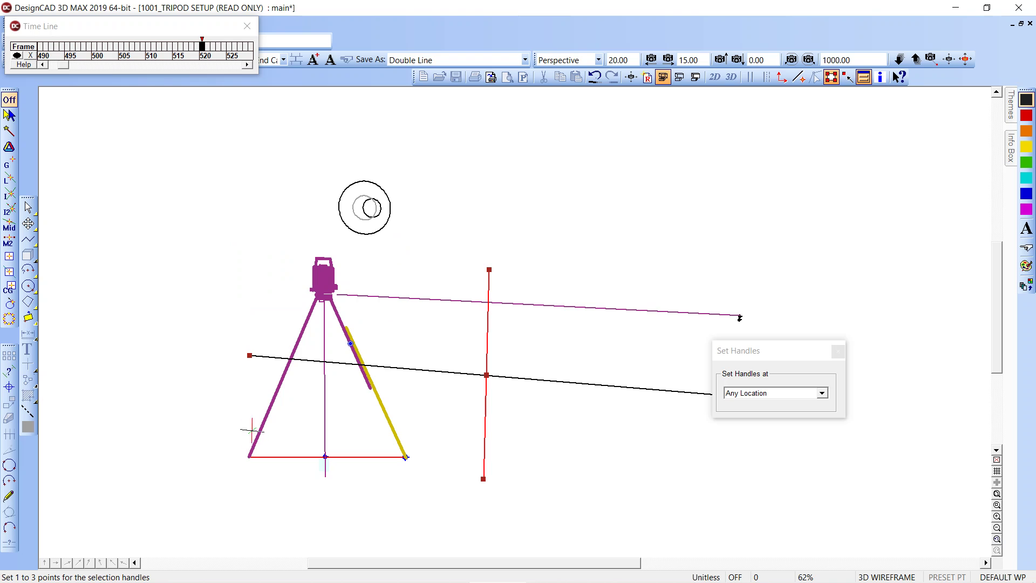
left_click(248, 456)
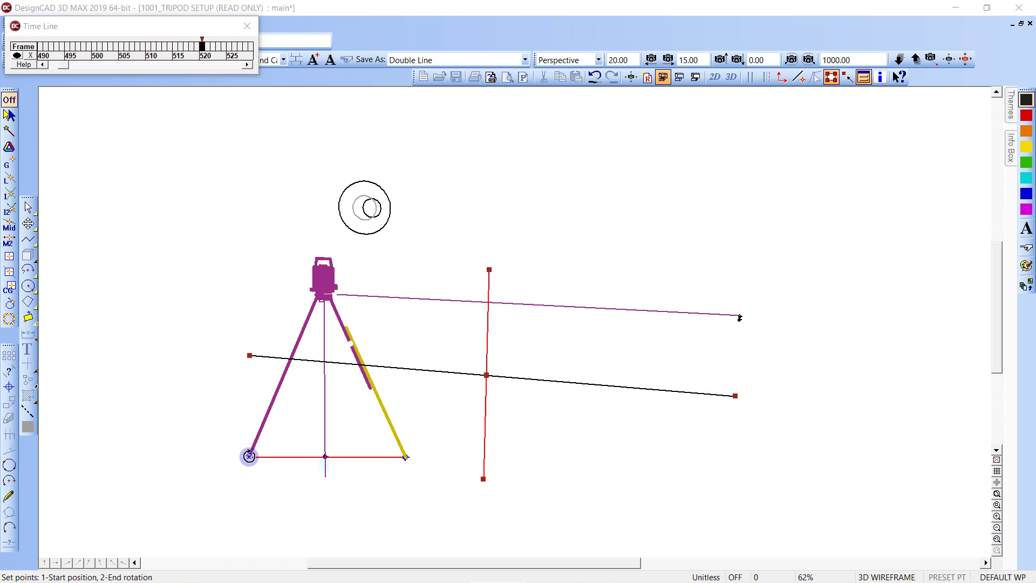
key("r")
left_click(790, 421)
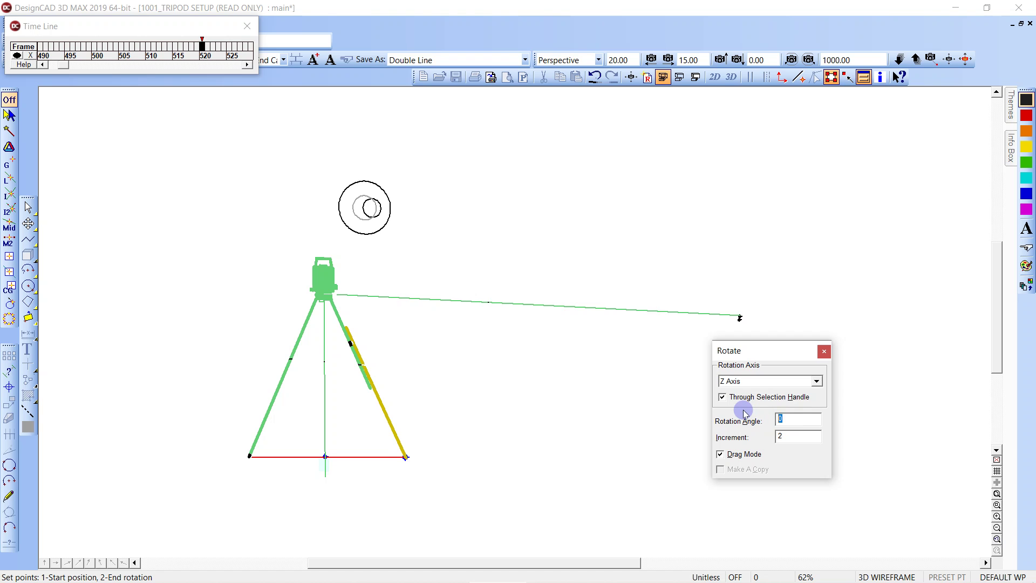
type("-.5")
key("Return")
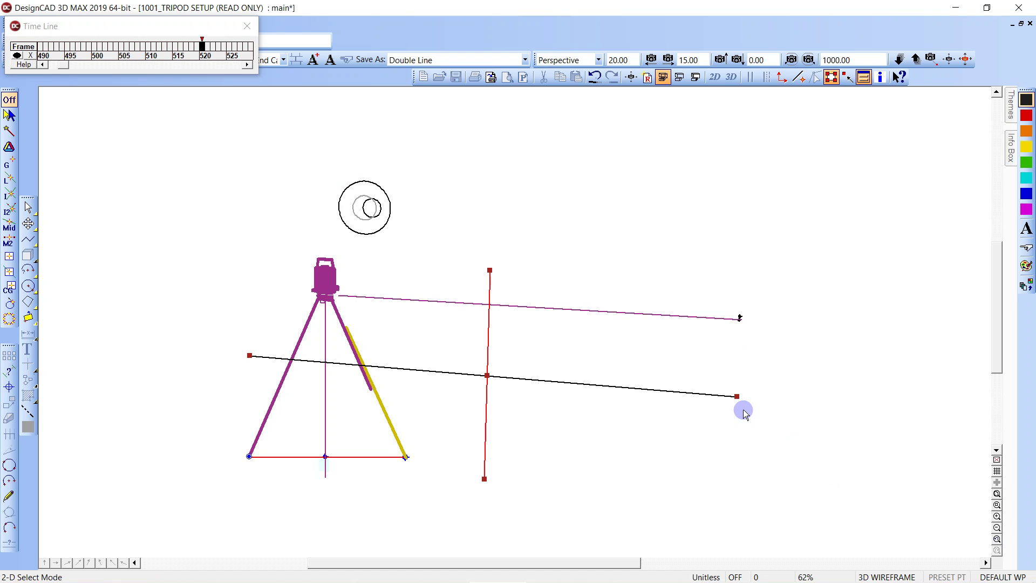
Step: Move the bubble circle back to the centre of the large circle and record the key at frame 520
left_click(375, 208)
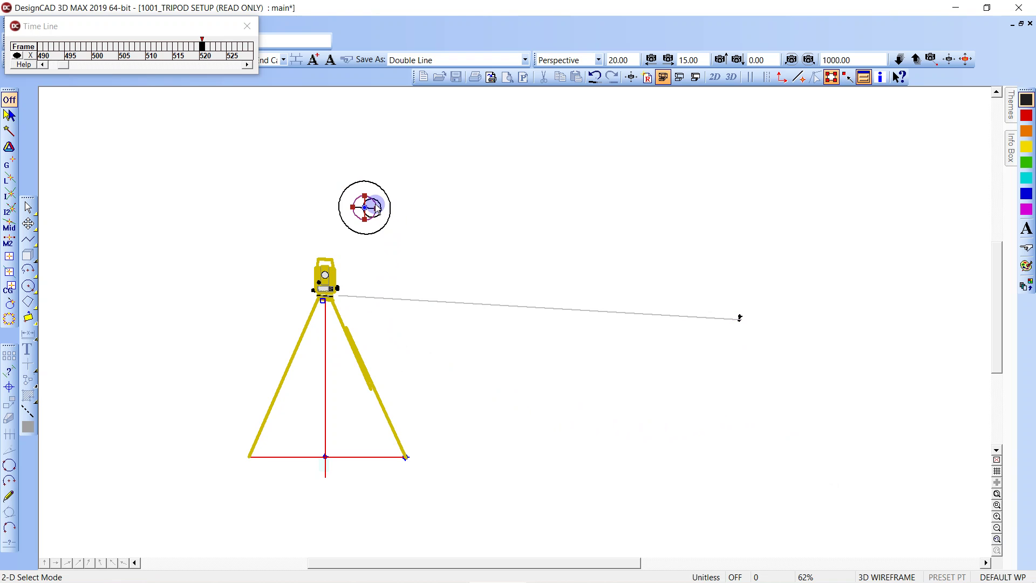
left_click_drag(376, 209, 377, 210)
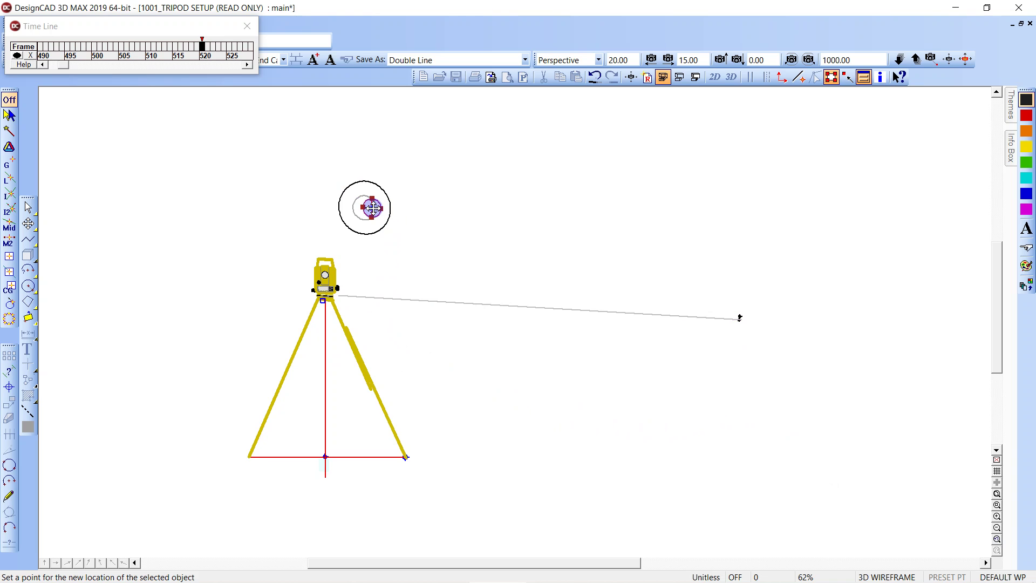
key("m")
left_click(365, 207)
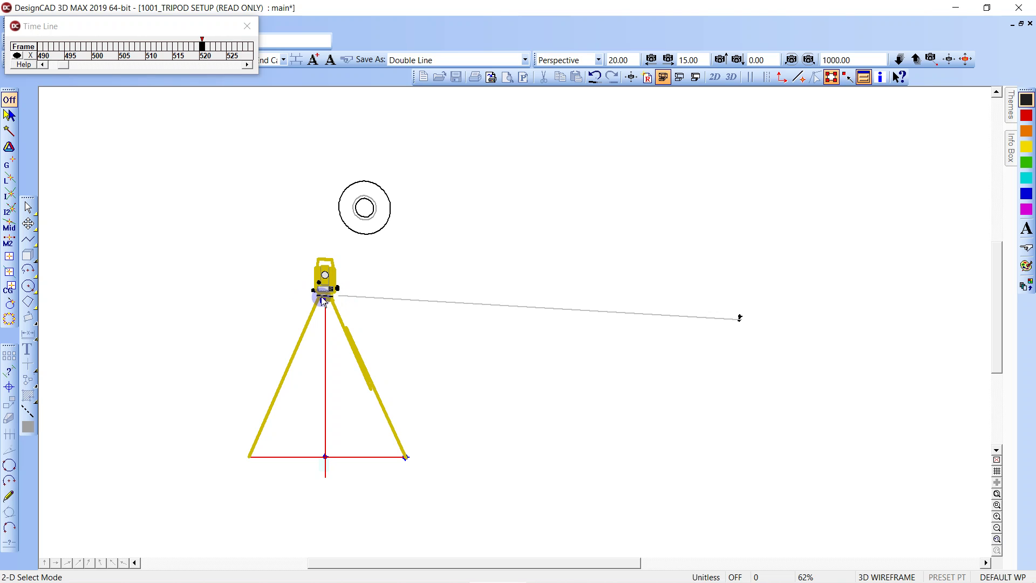
left_click(323, 300)
left_click(17, 56)
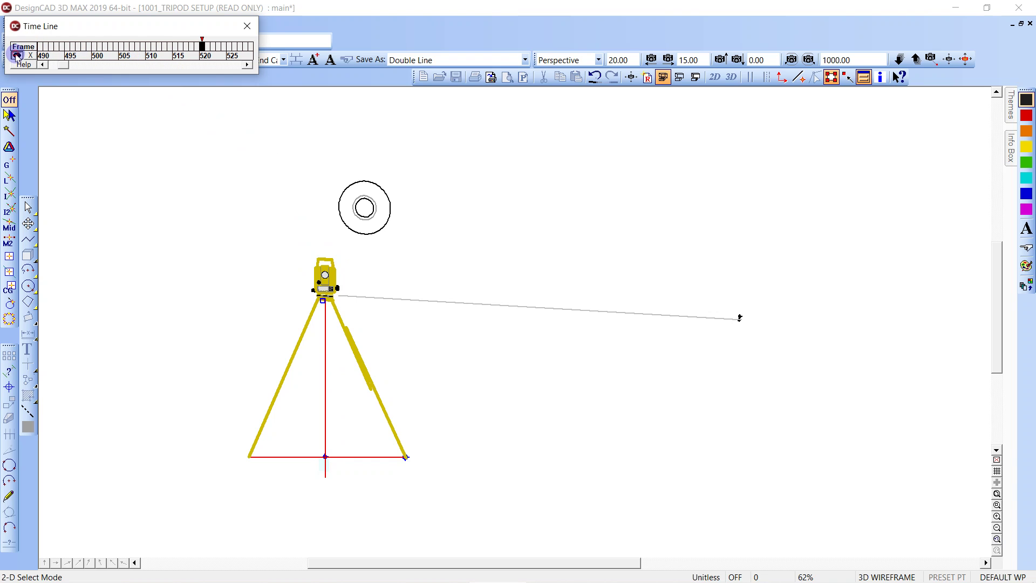
Step: Go to frame 590, record a key for the middle reference circle and clear the selection
left_click(201, 65)
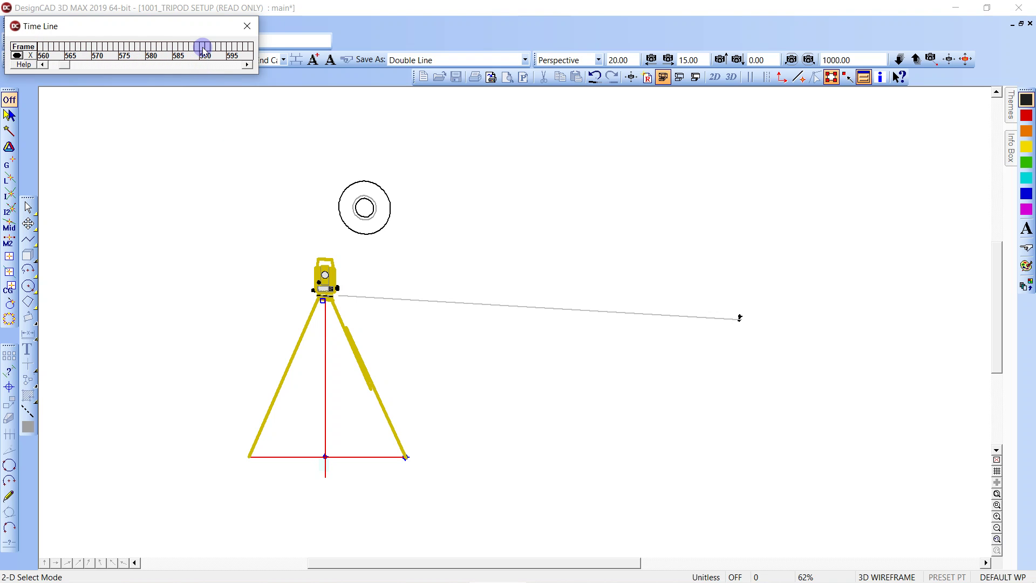
left_click(203, 48)
left_click(376, 204)
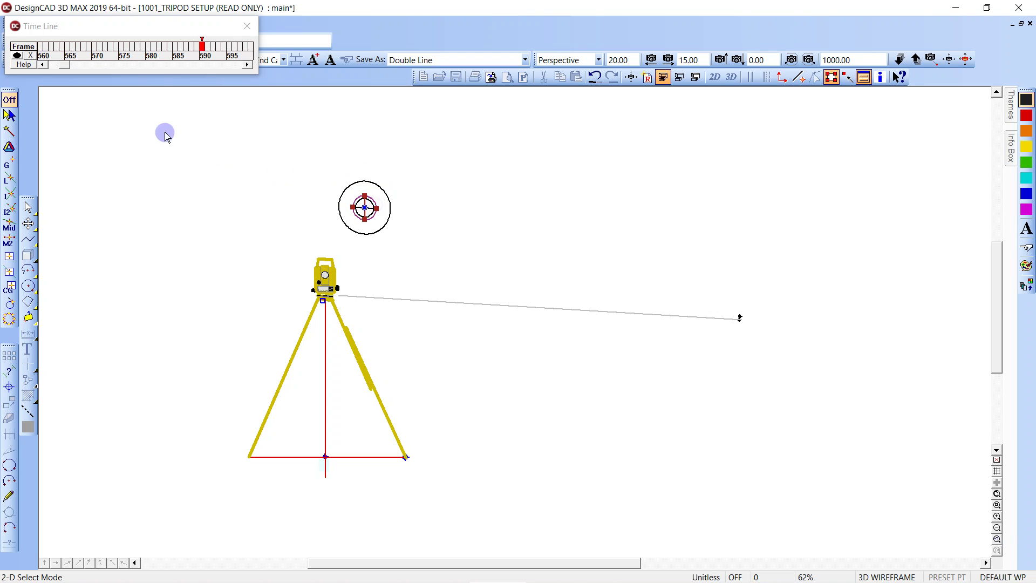
left_click(18, 55)
left_click(455, 256)
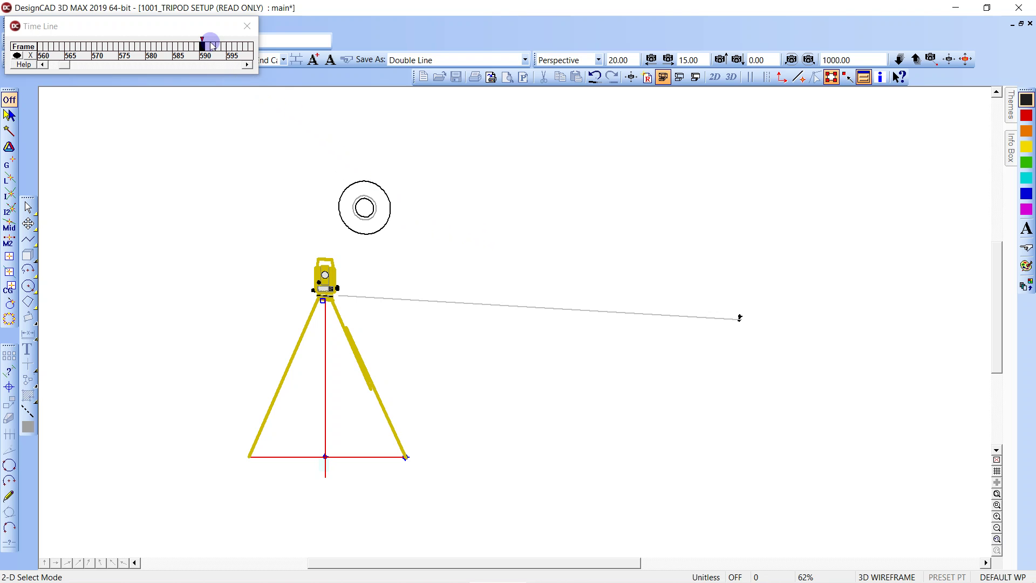
Step: Move the Time Line window clear of the playback controls and play the tripod animation
left_click_drag(201, 26, 211, 151)
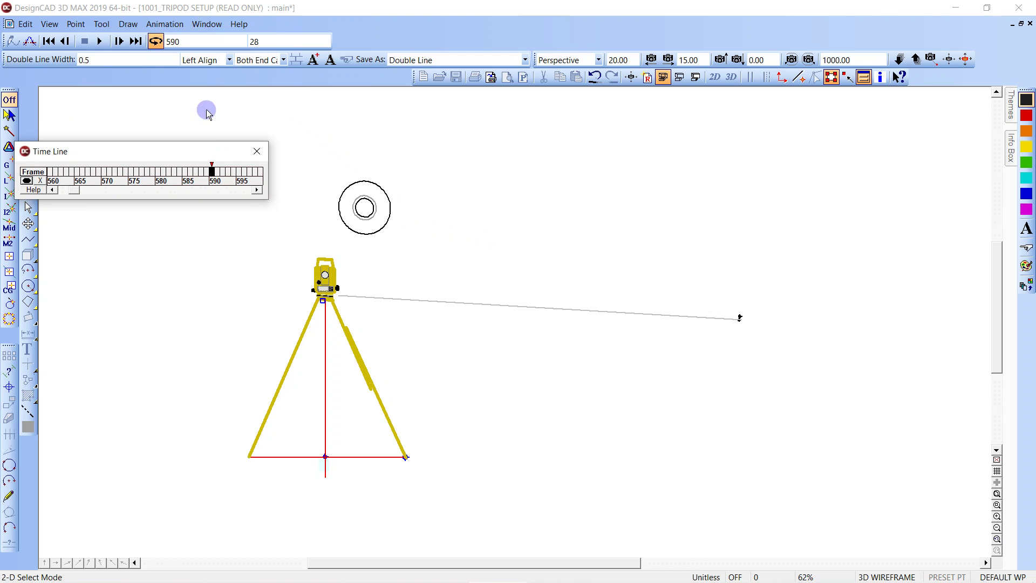
left_click(100, 42)
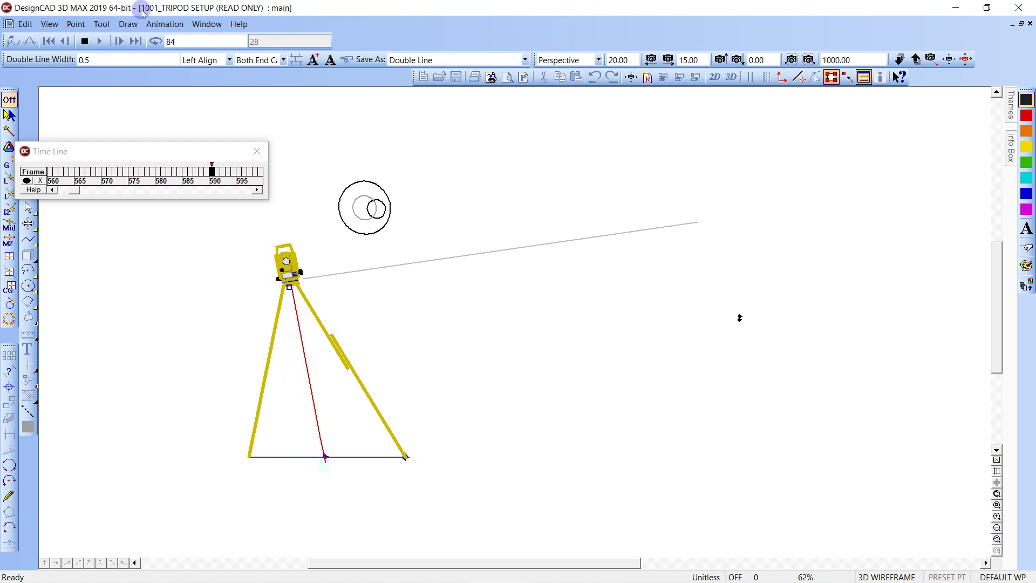
Step: Export the animation as a VRML file named 1001_TRIPOD SETUP (READ ONLY) in the Surveying videos folder
left_click(165, 24)
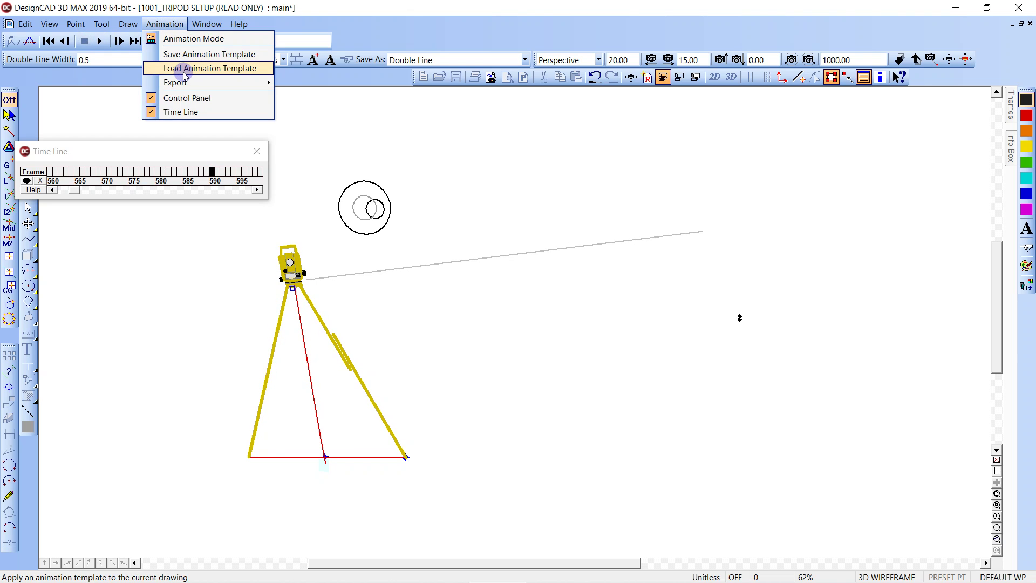
mouse_move(184, 82)
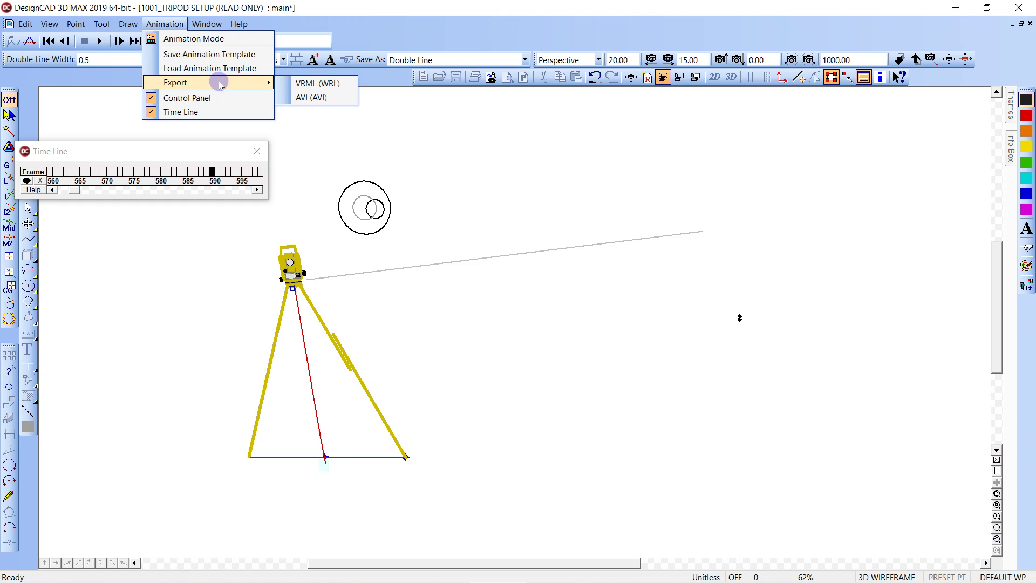
left_click(316, 84)
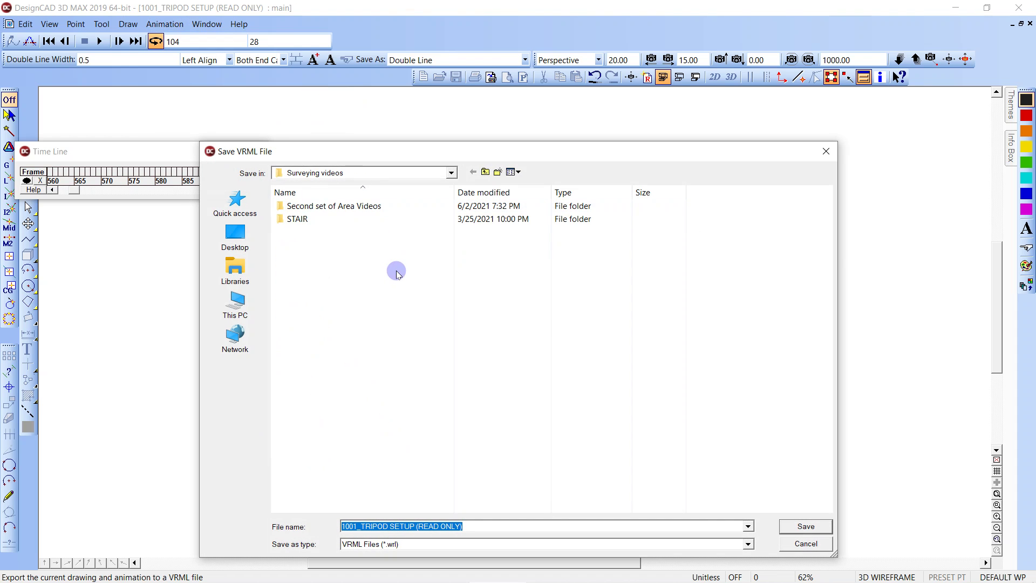
left_click(405, 174)
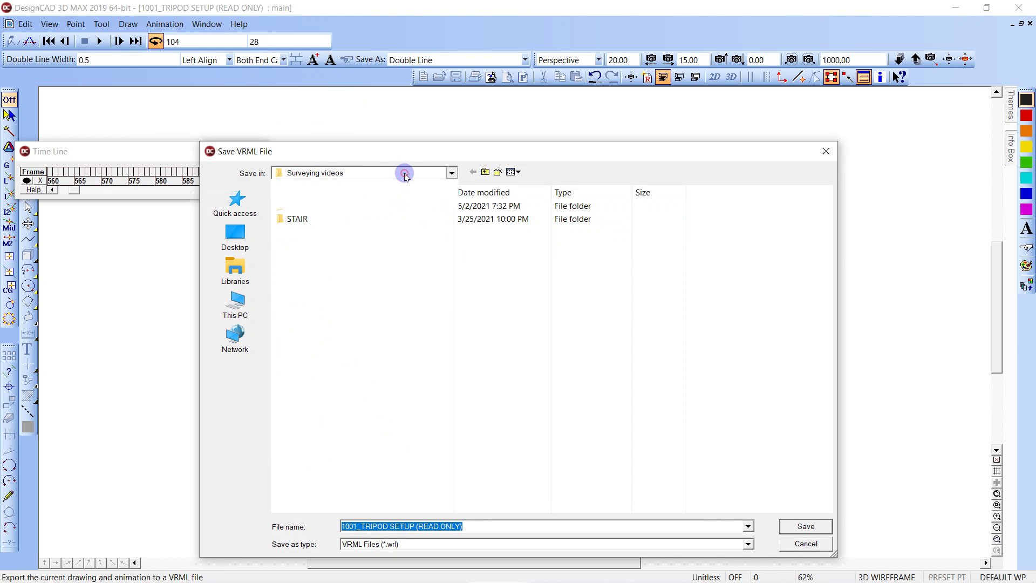
left_click(405, 174)
left_click(359, 251)
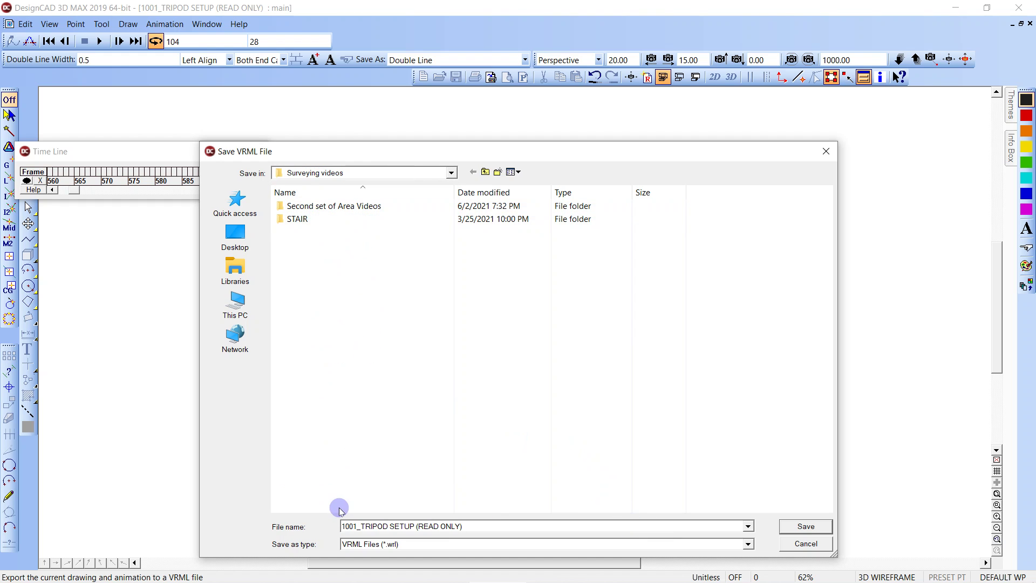
left_click(804, 526)
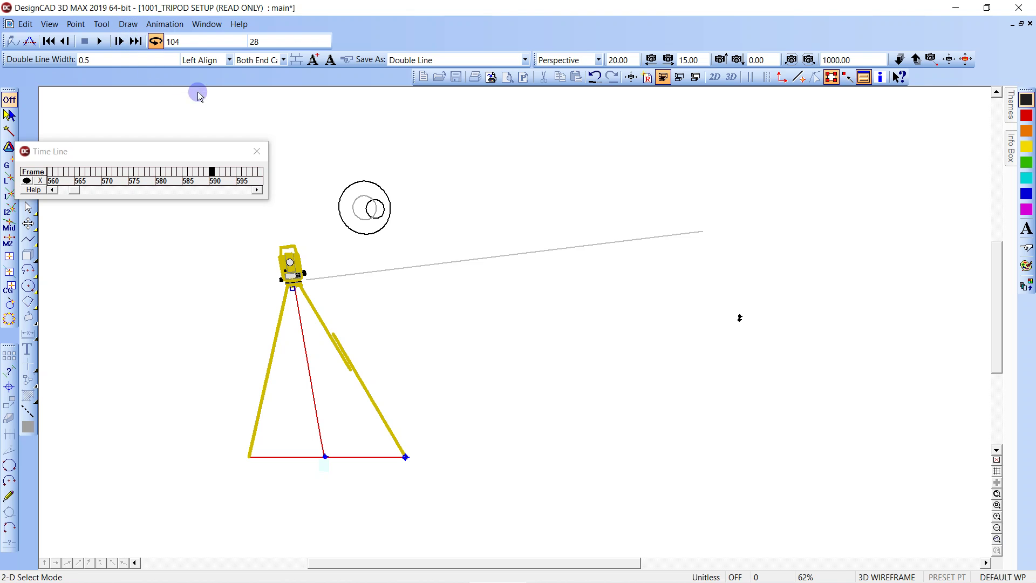
Step: Close the Time Line window and export the animation as the AVI file 1001_TRIPOD SETUP (READ ONLY) with Gouraud shading
left_click(257, 151)
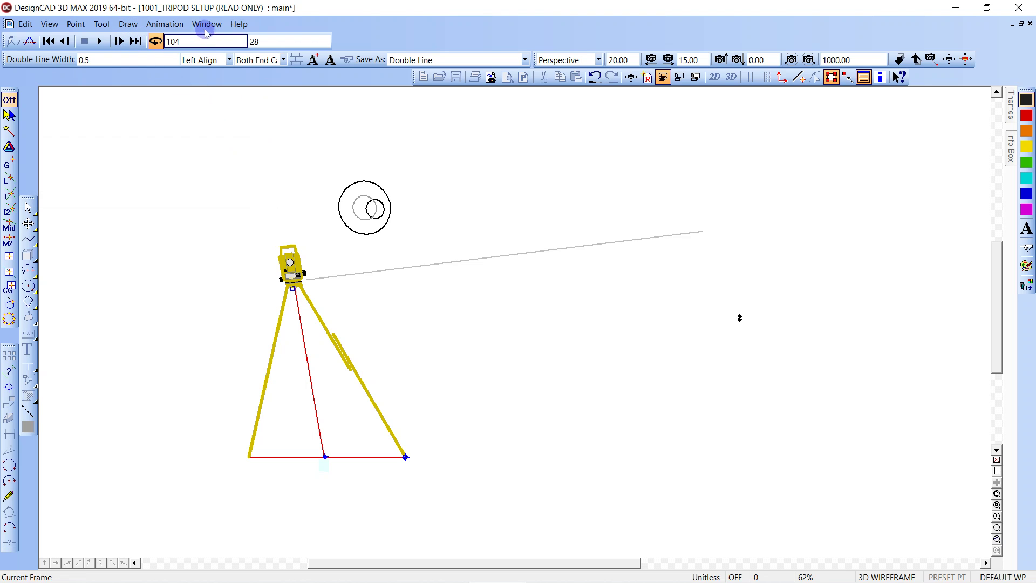
left_click(169, 25)
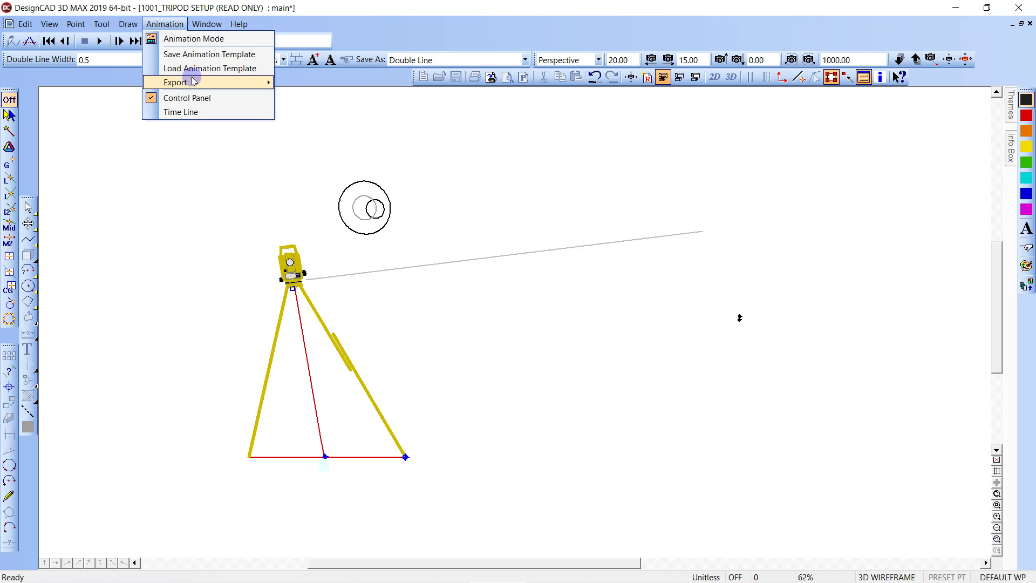
left_click(322, 99)
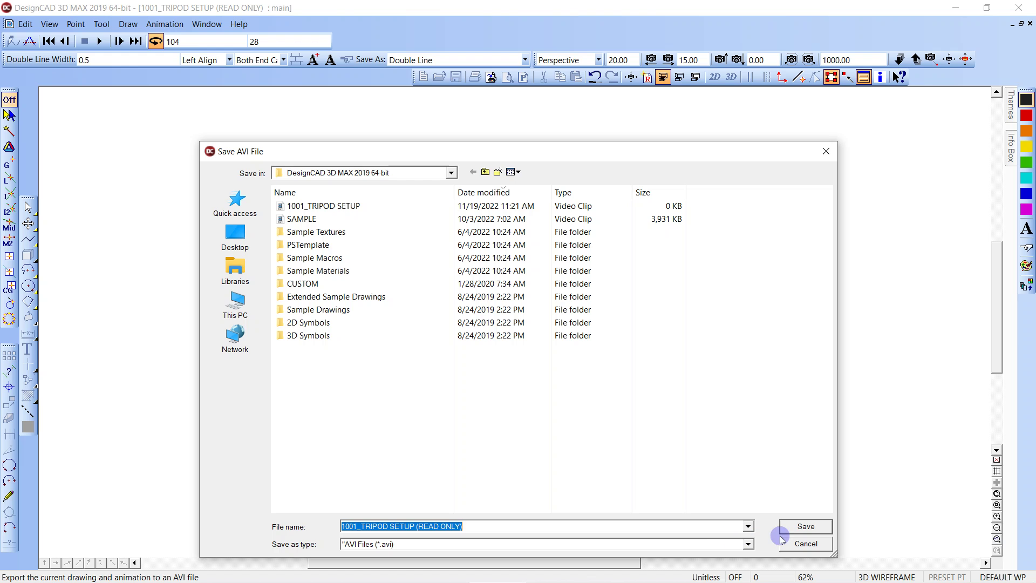
left_click(794, 526)
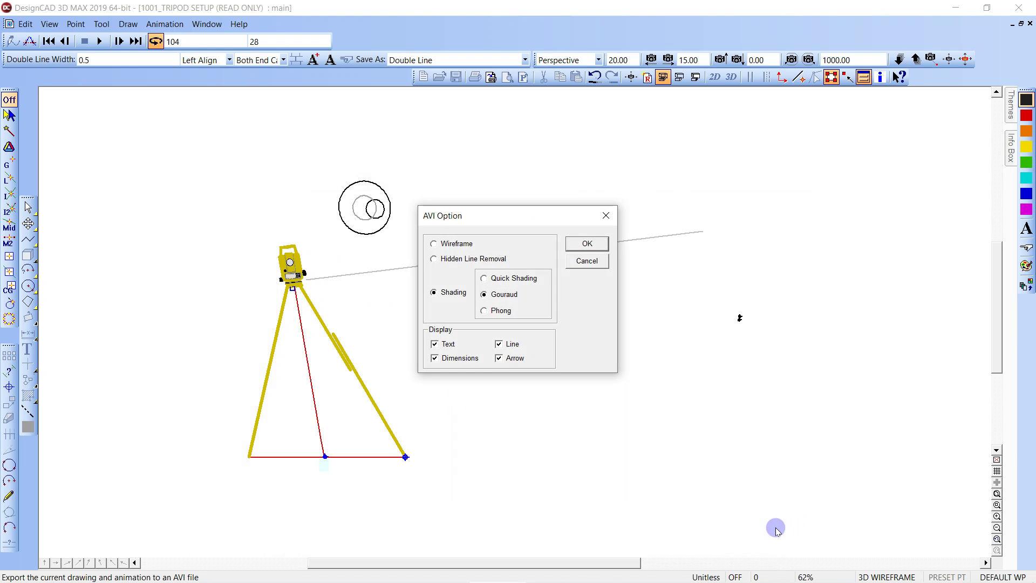
left_click(586, 243)
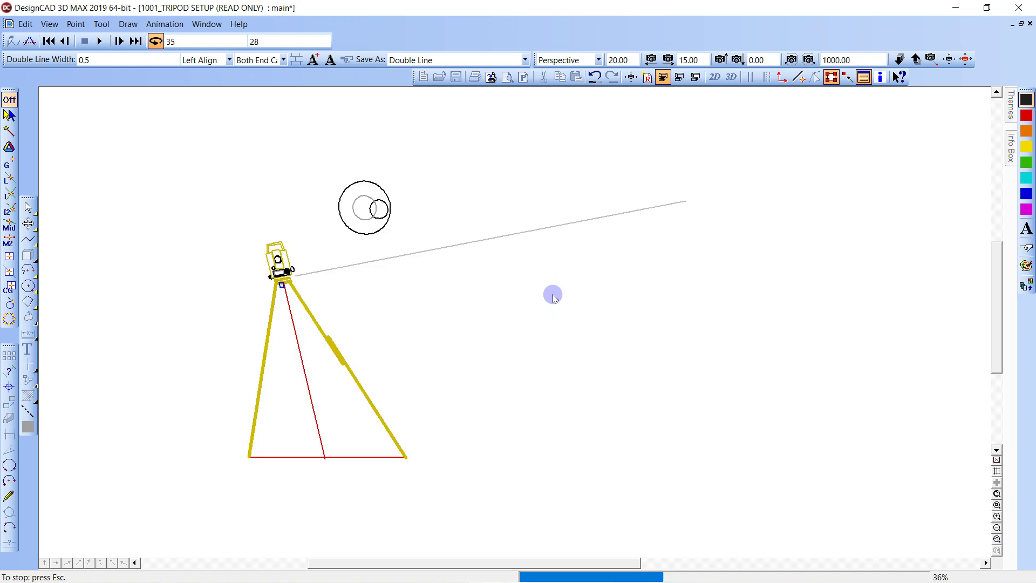
mouse_move(716, 577)
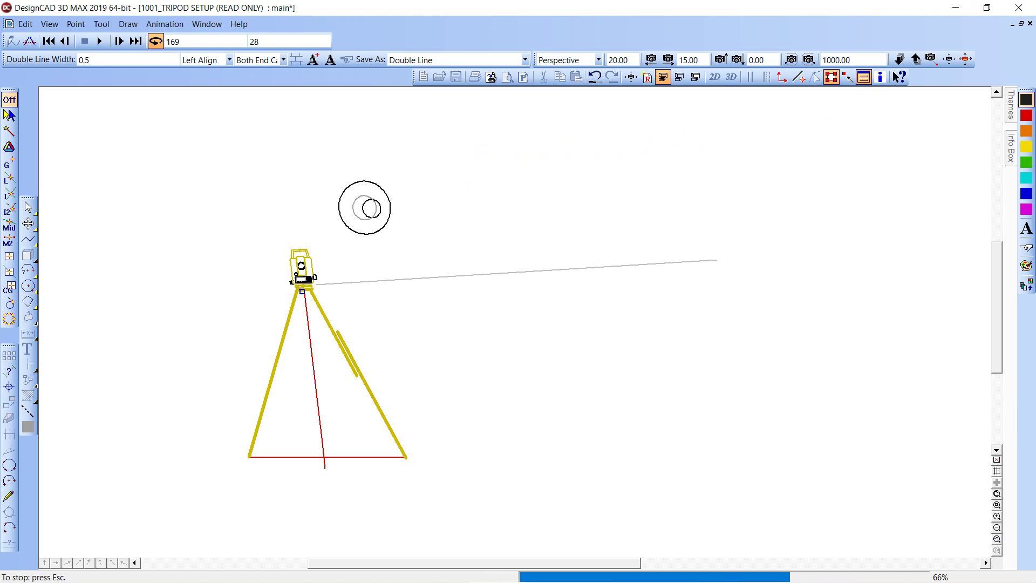
Step: Switch to Task Manager and end both DesignCAD 3D MAX 2019 tasks to stop the running AVI export
key("ctrl+shift+Escape")
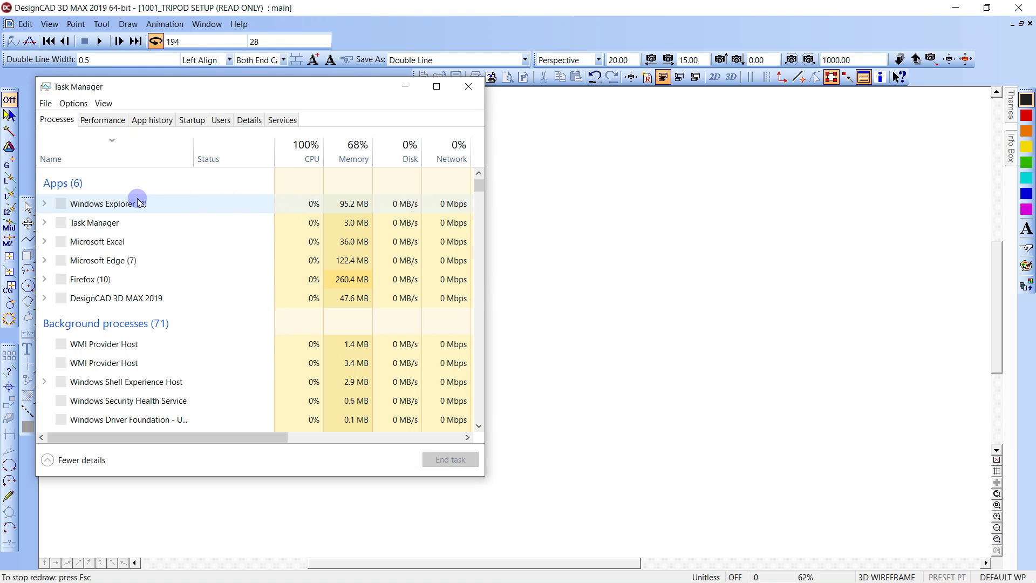
left_click(93, 319)
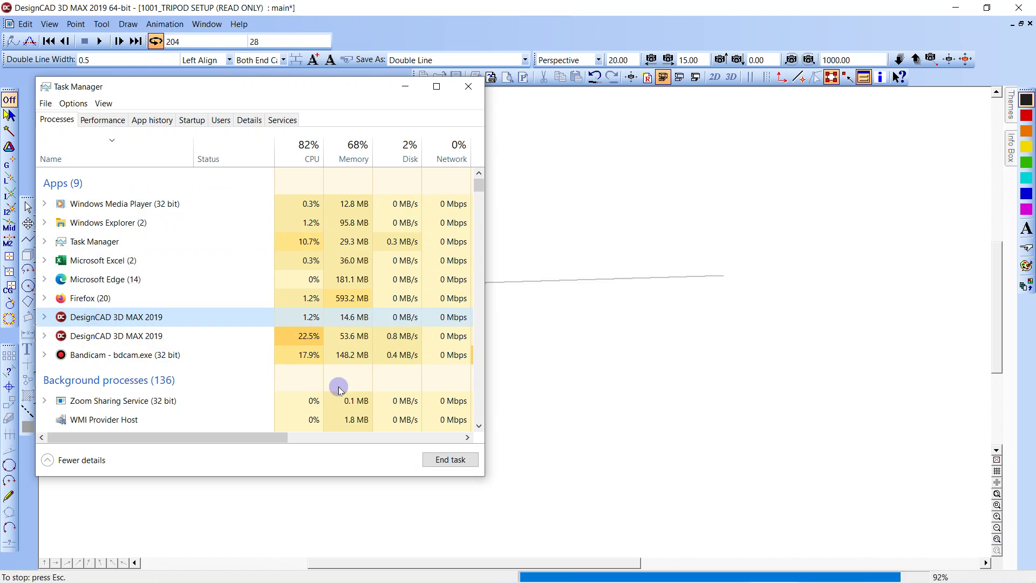
left_click(451, 459)
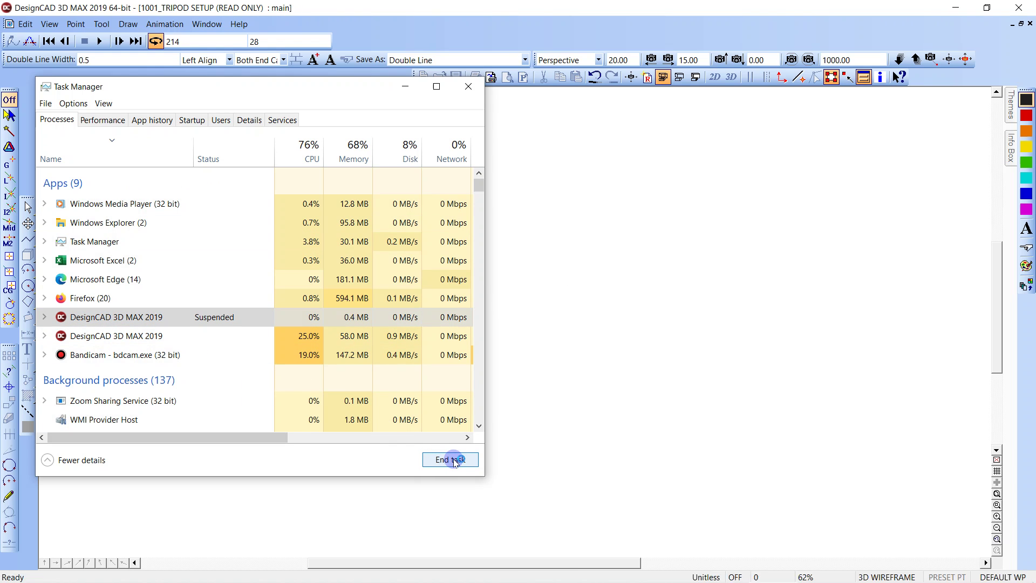
left_click(161, 320)
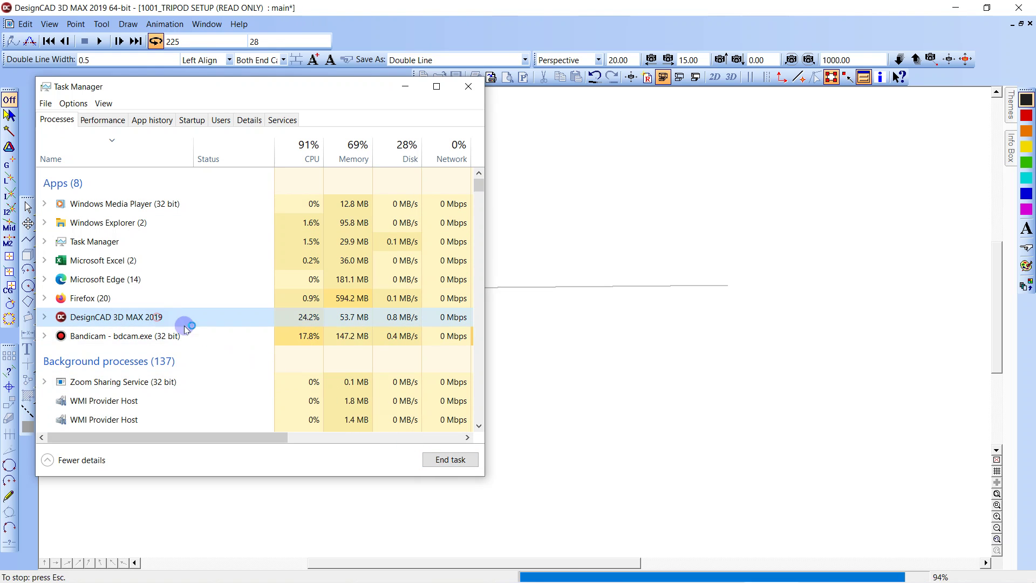
left_click(451, 460)
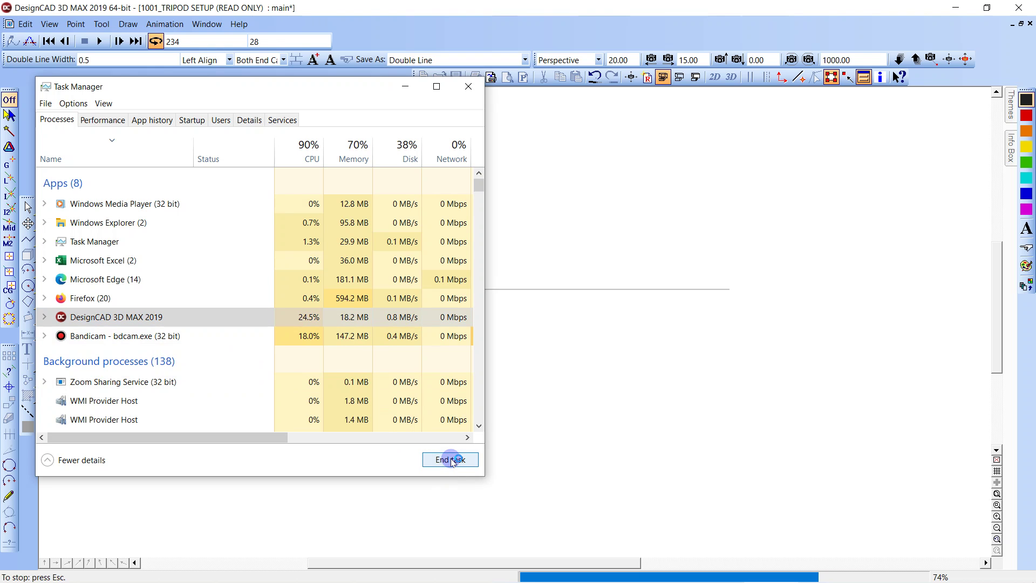